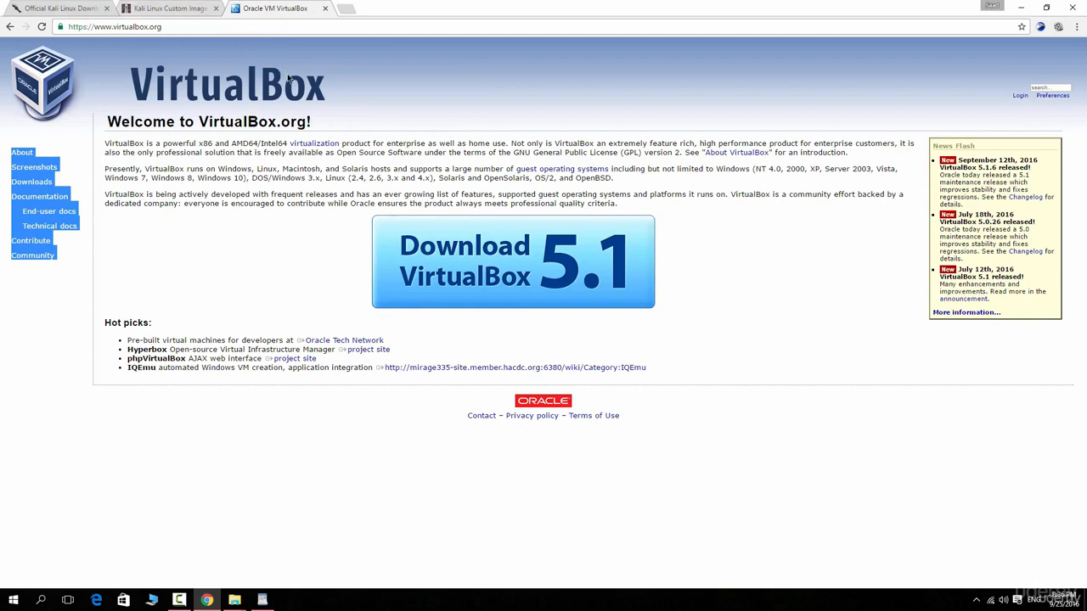
Step: Minimize the browser showing the VirtualBox website and launch Oracle VM VirtualBox from the desktop
{"action": "left_click_drag", "start_coordinate": [181, 33], "coordinate": [68, 33]}
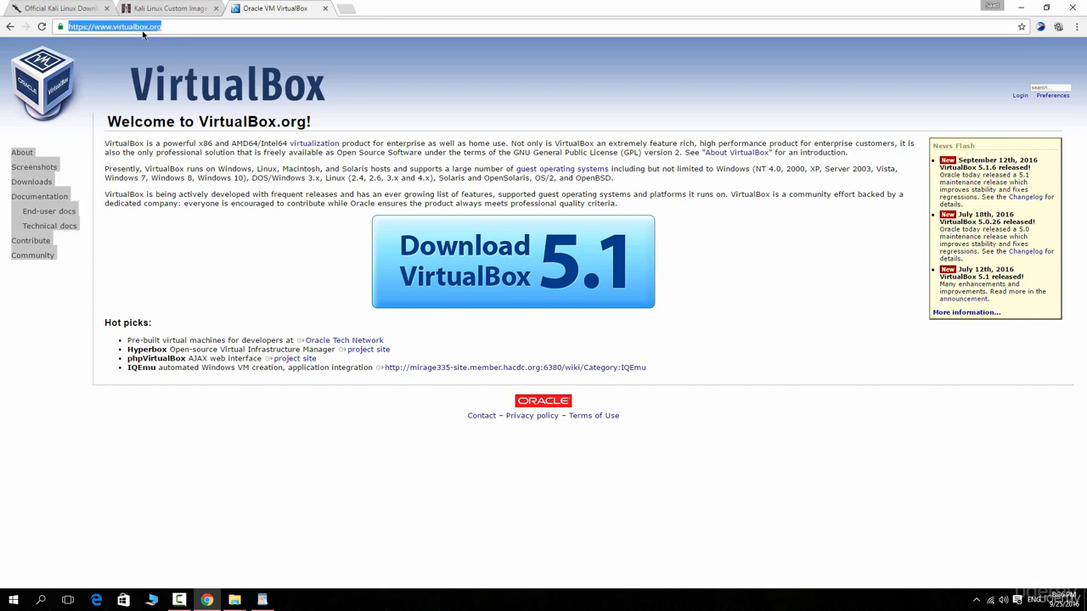
{"action": "left_click", "coordinate": [169, 26]}
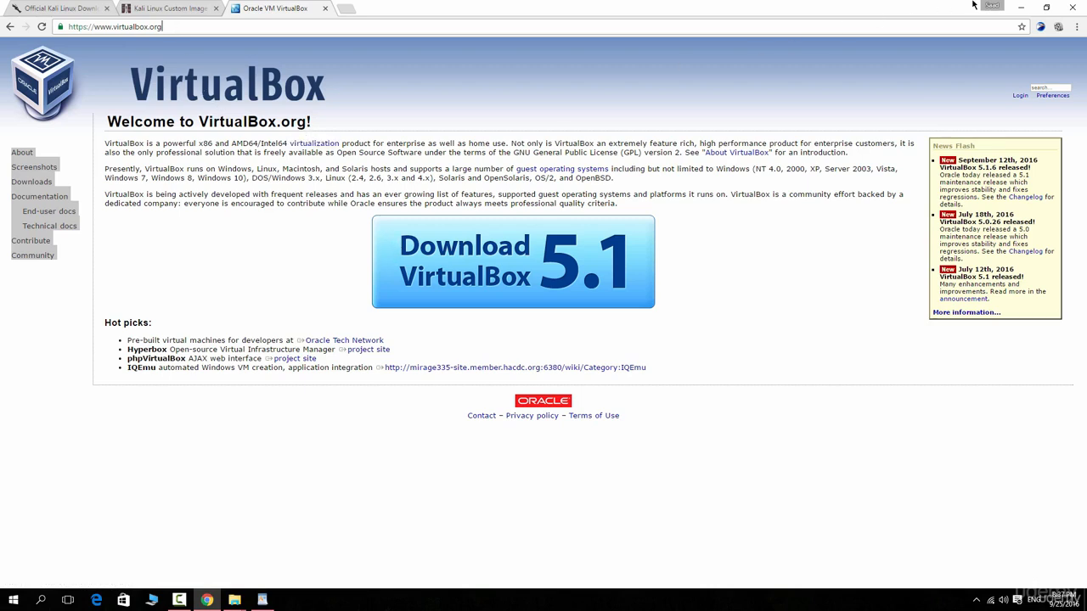
{"action": "left_click", "coordinate": [1020, 8]}
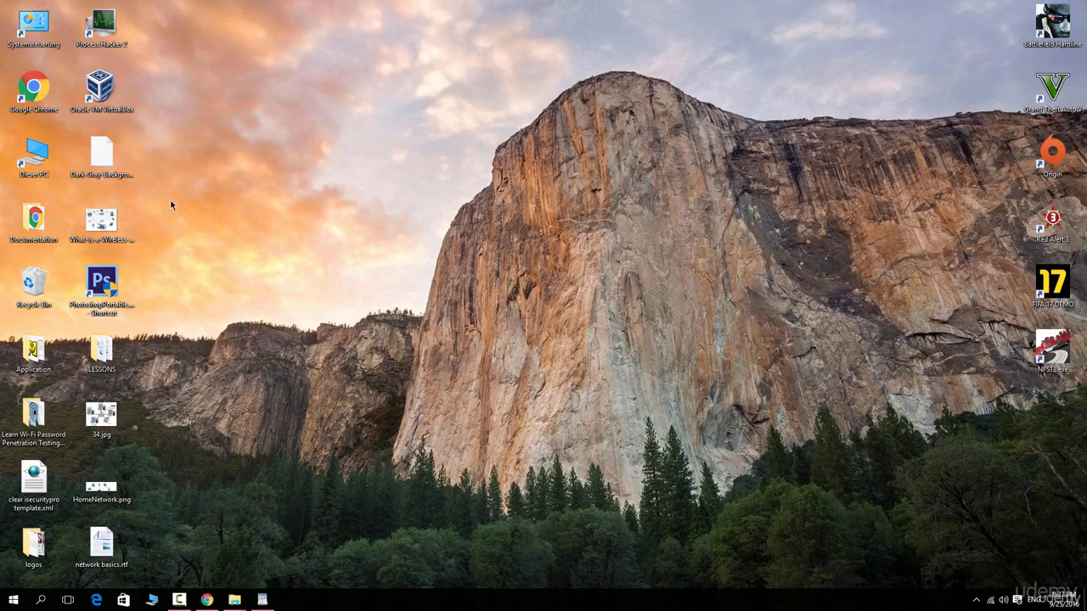
{"action": "double_click", "coordinate": [121, 79]}
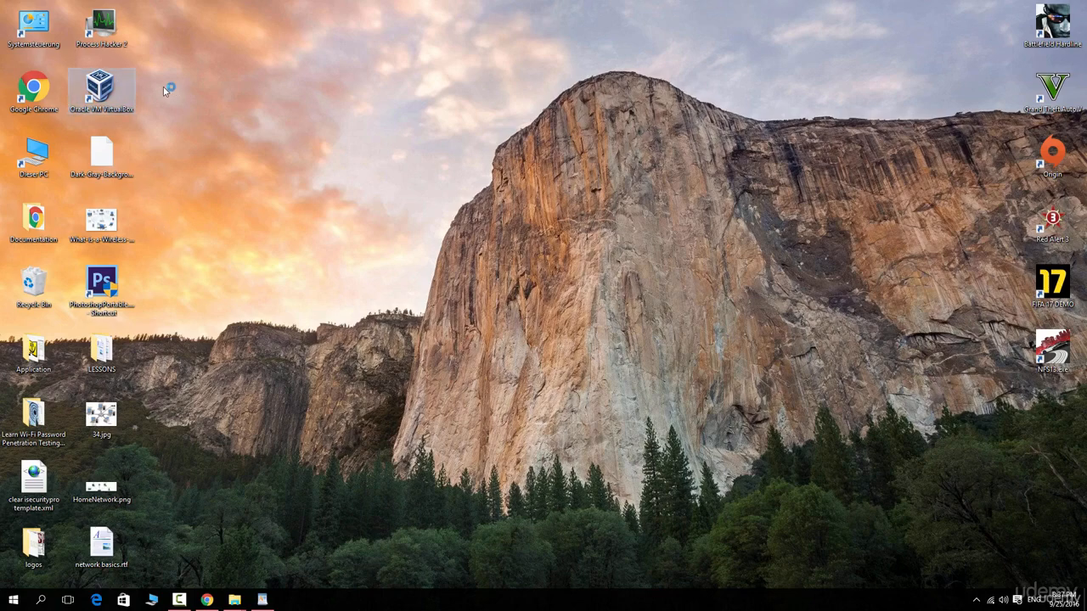
{"action": "left_click_drag", "start_coordinate": [108, 88], "coordinate": [513, 158]}
{"action": "mouse_move", "coordinate": [418, 100]}
{"action": "left_mouse_down"}
{"action": "mouse_move", "coordinate": [608, 241]}
{"action": "mouse_move", "coordinate": [575, 199]}
{"action": "left_mouse_up"}
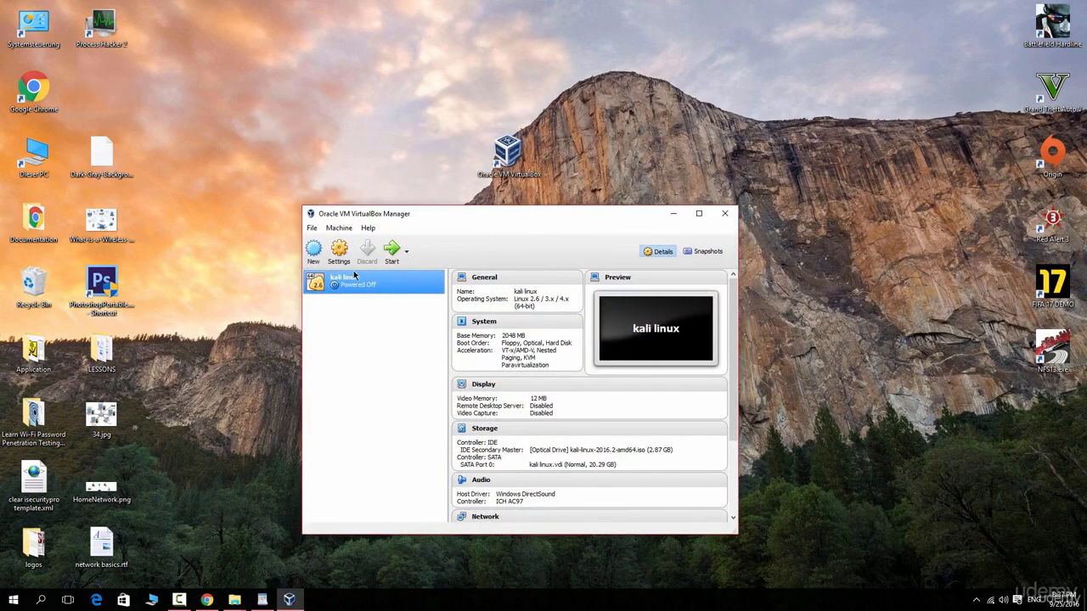
Step: Remove the existing powered-off kali linux virtual machine from the VirtualBox Manager
{"action": "left_click", "coordinate": [406, 252]}
{"action": "right_click", "coordinate": [337, 283]}
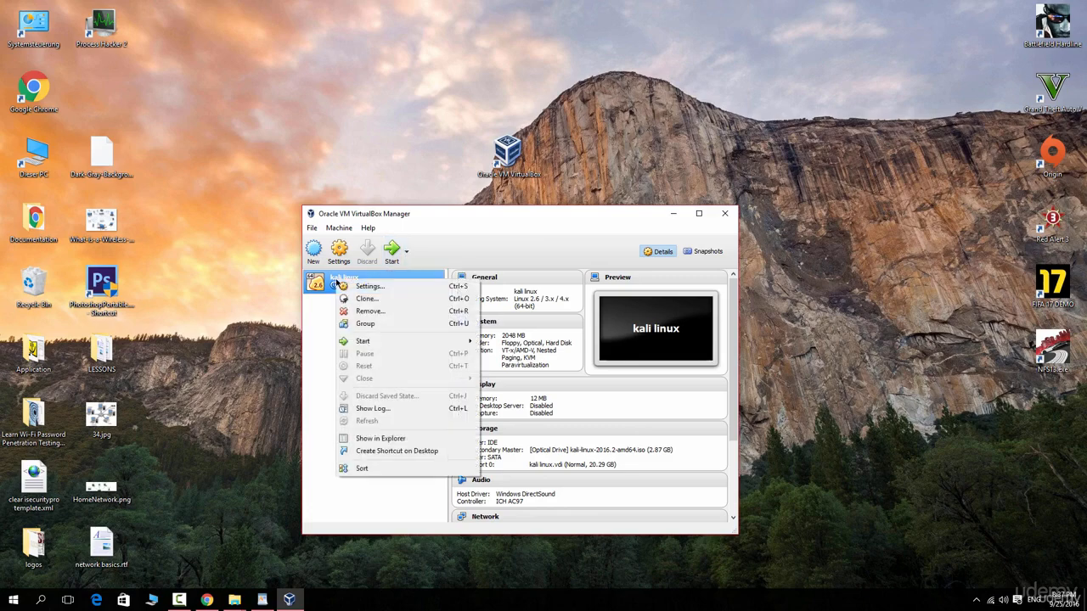
{"action": "left_click", "coordinate": [370, 311]}
{"action": "left_click", "coordinate": [473, 405]}
Step: Start a new virtual machine named kali linux with type Linux and version Linux 2.6 / 3.x / 4.x (64-bit)
{"action": "left_click", "coordinate": [314, 251]}
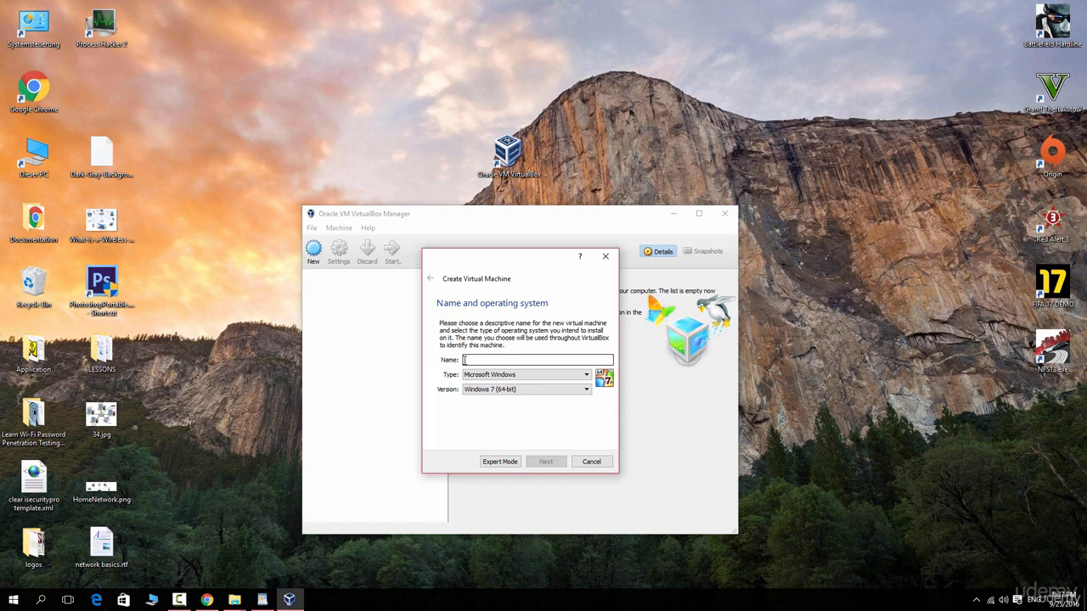
{"action": "type", "text": "kali linux"}
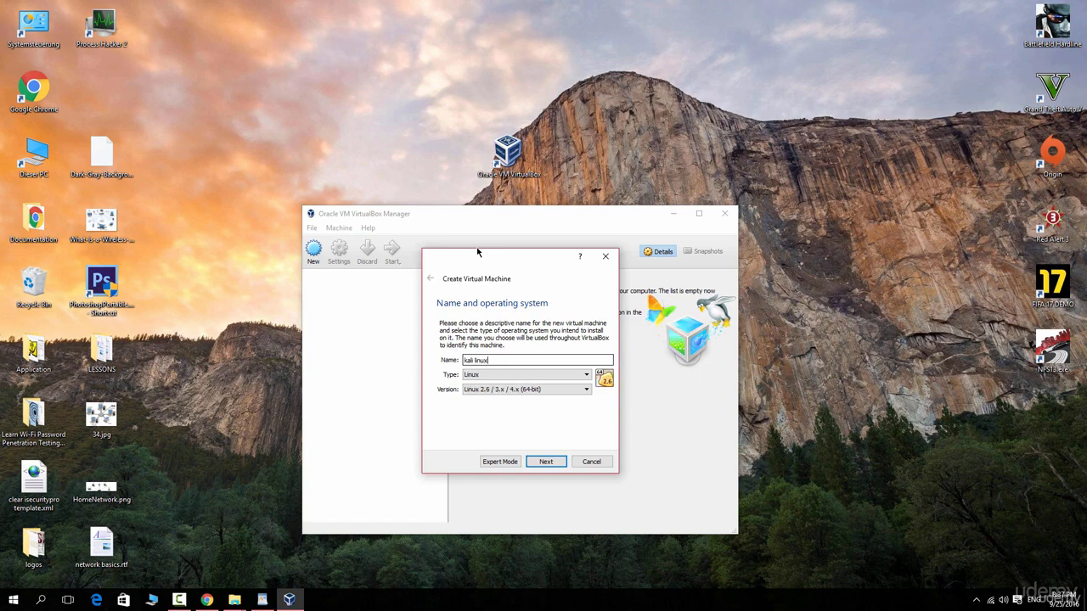
{"action": "left_click", "coordinate": [568, 380]}
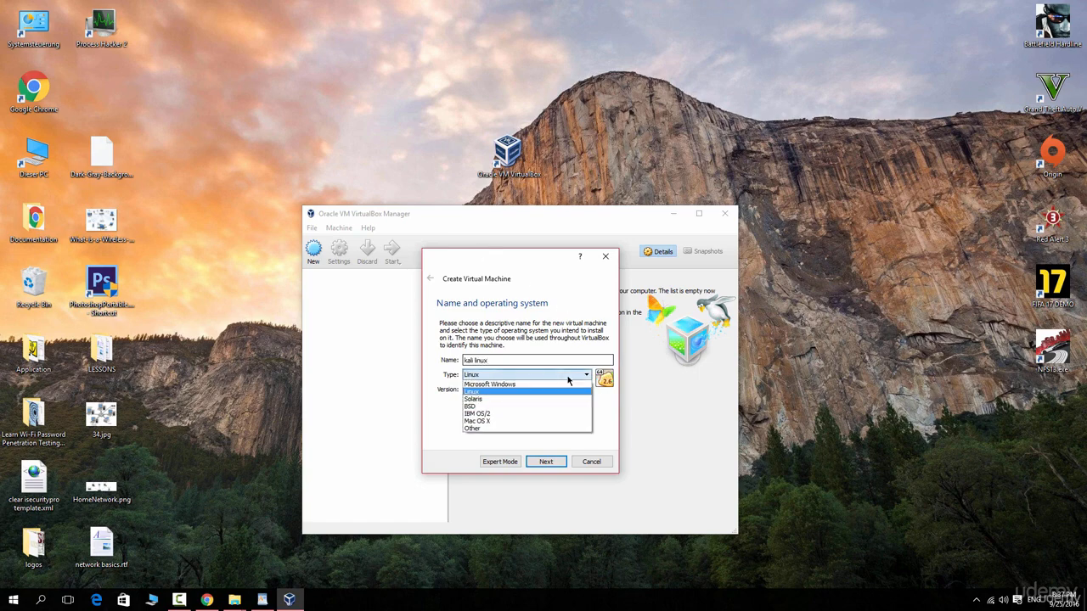
{"action": "left_click", "coordinate": [536, 389]}
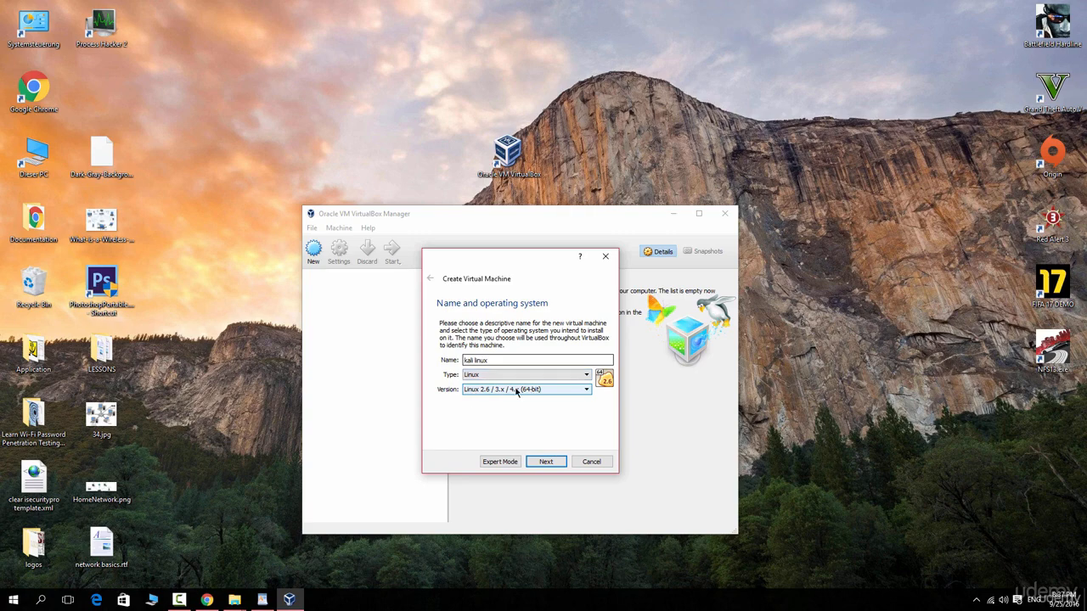
{"action": "left_click", "coordinate": [546, 461]}
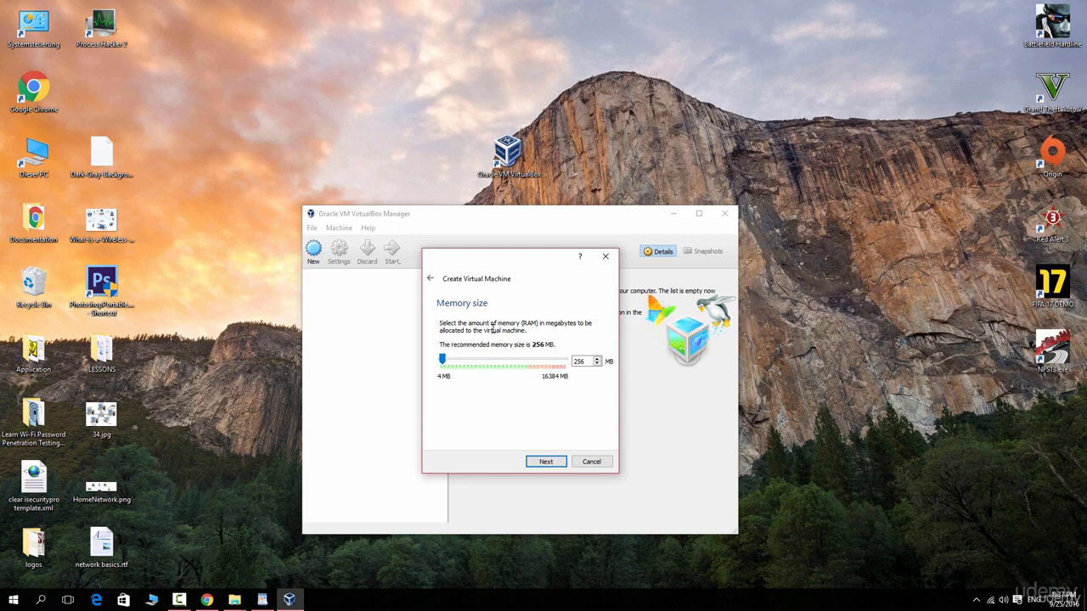
Step: Set the virtual machine's memory size to 2048 MB and proceed to creating its virtual hard disk
{"action": "left_click_drag", "start_coordinate": [442, 359], "coordinate": [461, 361]}
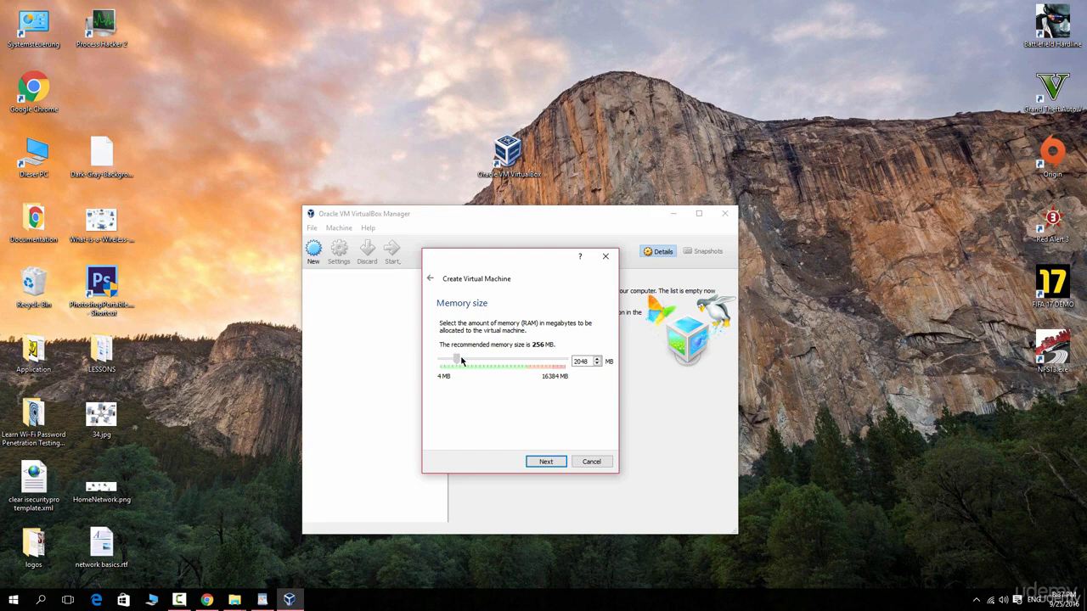
{"action": "left_click", "coordinate": [560, 464]}
{"action": "left_click", "coordinate": [537, 464]}
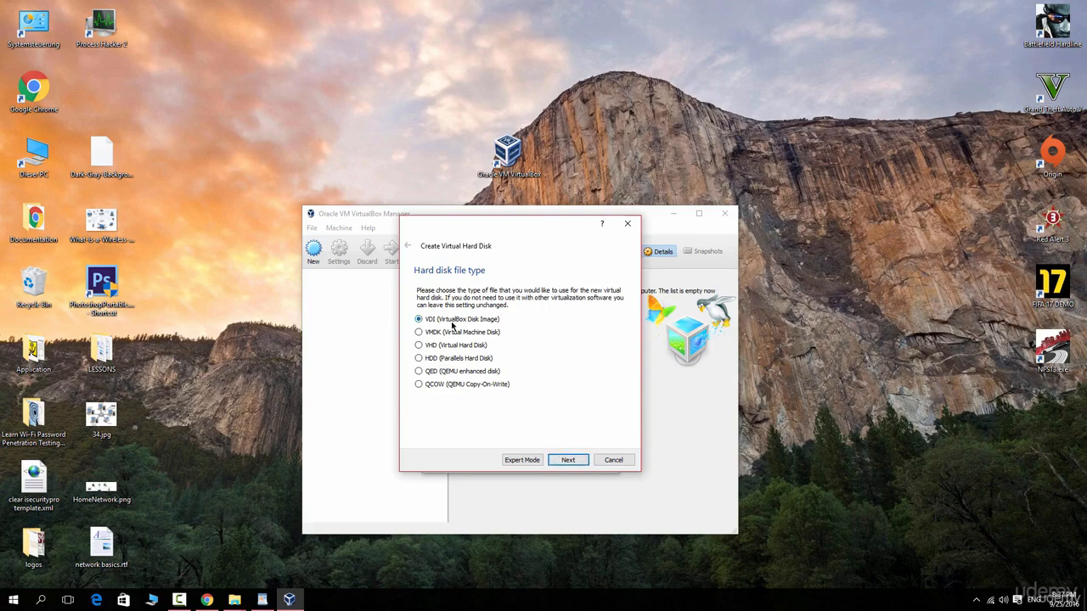
Step: Create a dynamically allocated VDI hard disk named kali linux with a size of 20.29 GB
{"action": "left_click", "coordinate": [566, 460]}
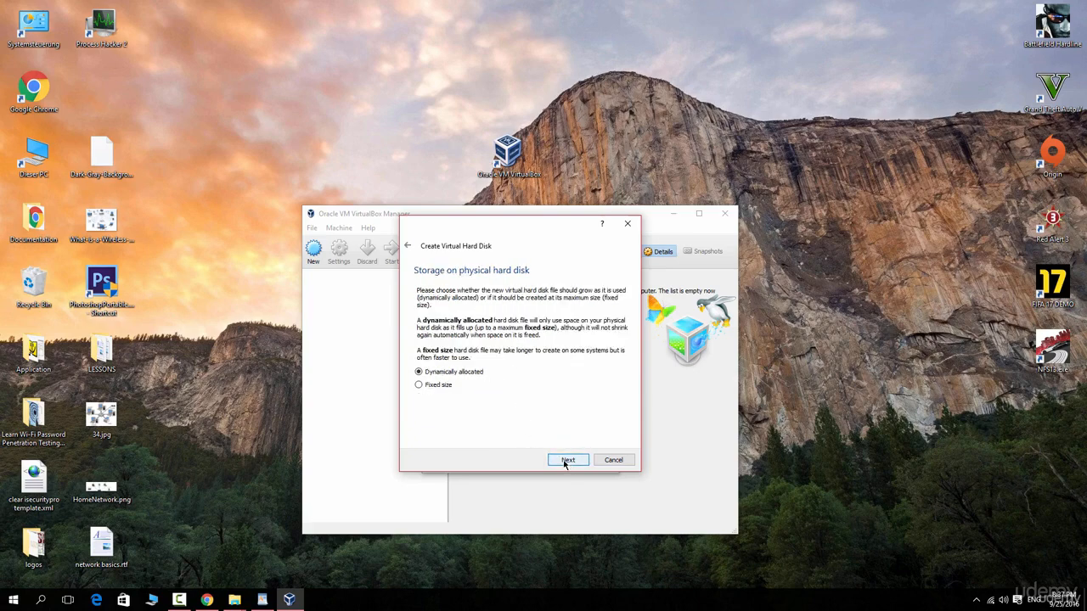
{"action": "left_click", "coordinate": [566, 461]}
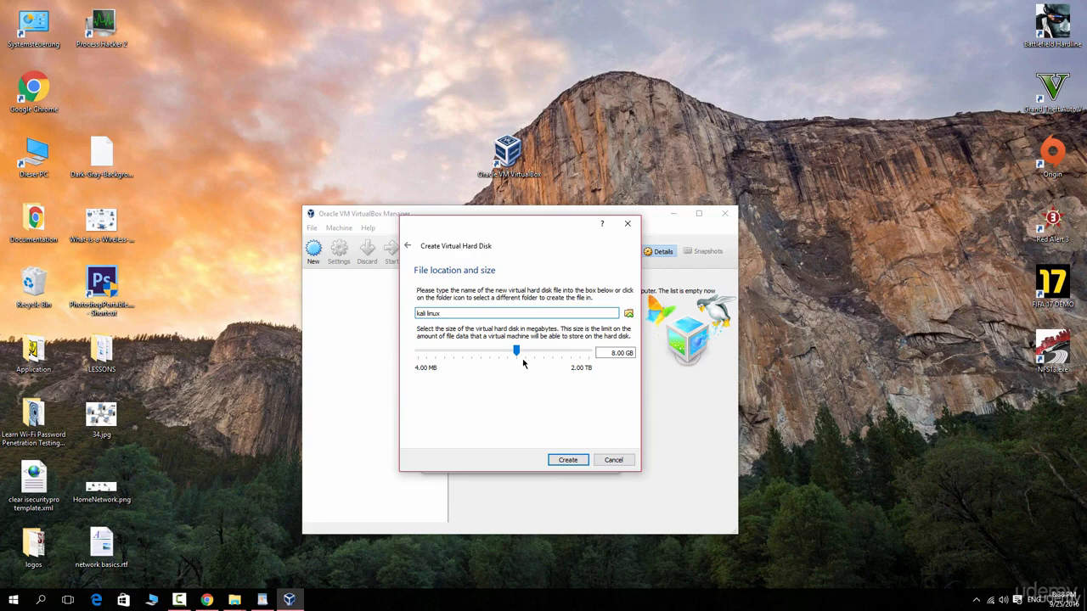
{"action": "left_click_drag", "start_coordinate": [516, 351], "coordinate": [528, 352]}
{"action": "left_click", "coordinate": [578, 460]}
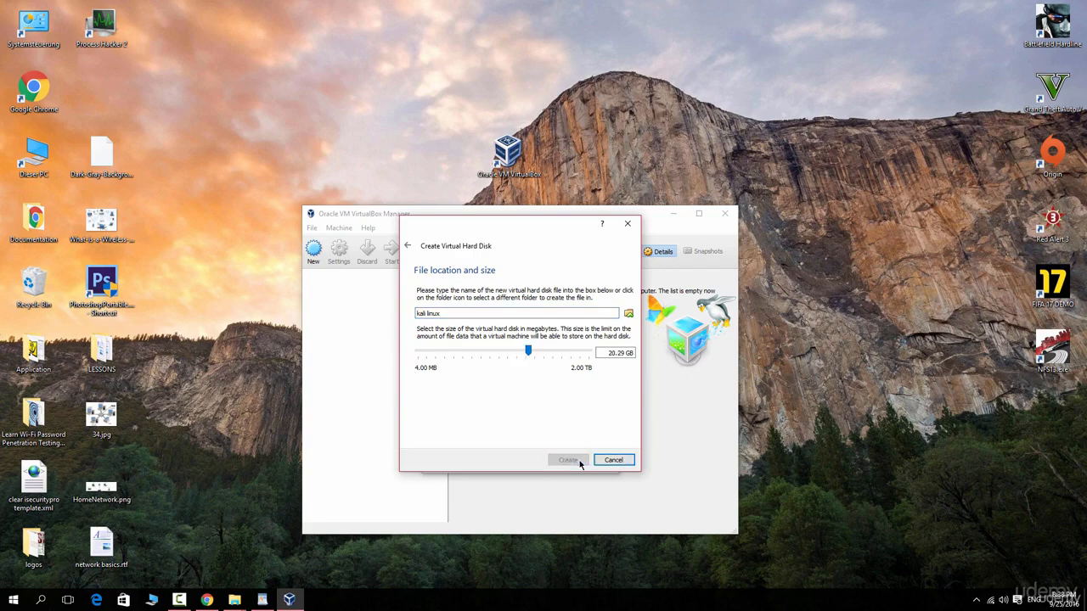
Step: Start the kali linux virtual machine with kali-linux-2016.2-amd64.iso from the Downloads folder as its start-up disk
{"action": "left_click", "coordinate": [392, 253]}
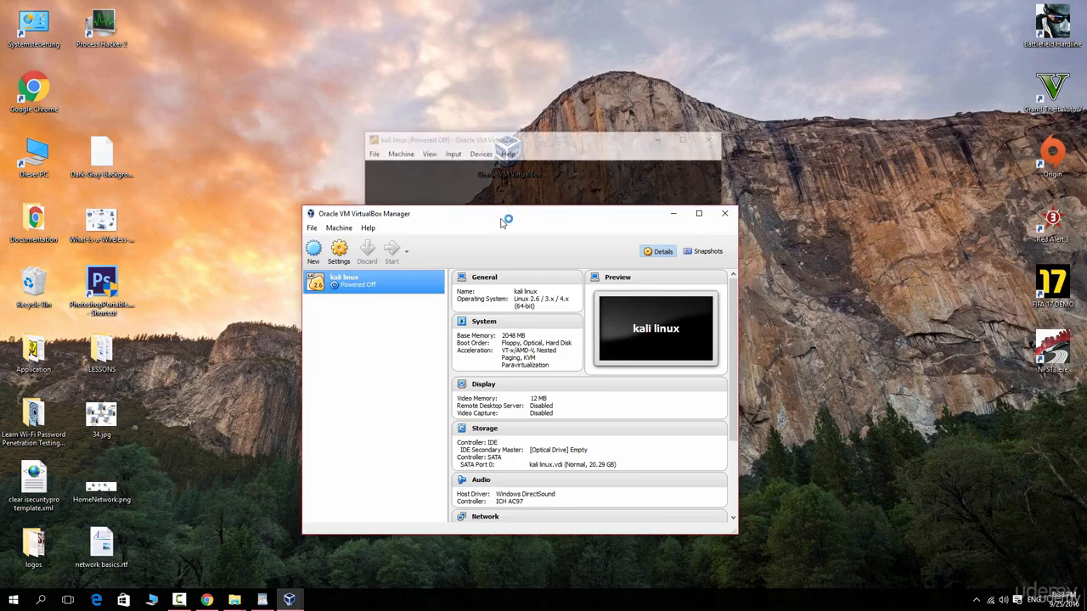
{"action": "left_click", "coordinate": [674, 213]}
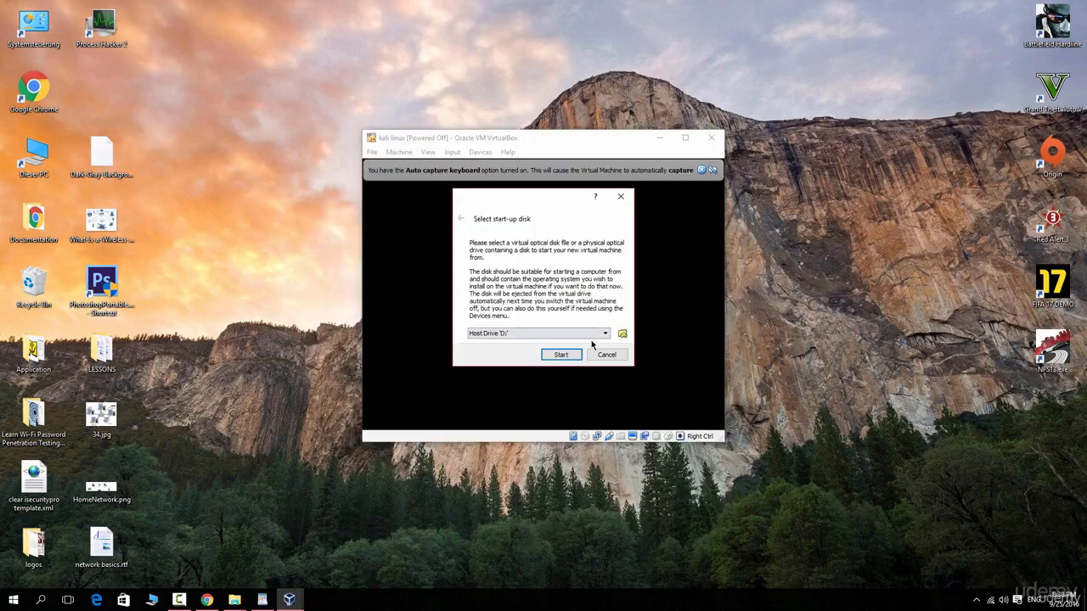
{"action": "left_click", "coordinate": [622, 334]}
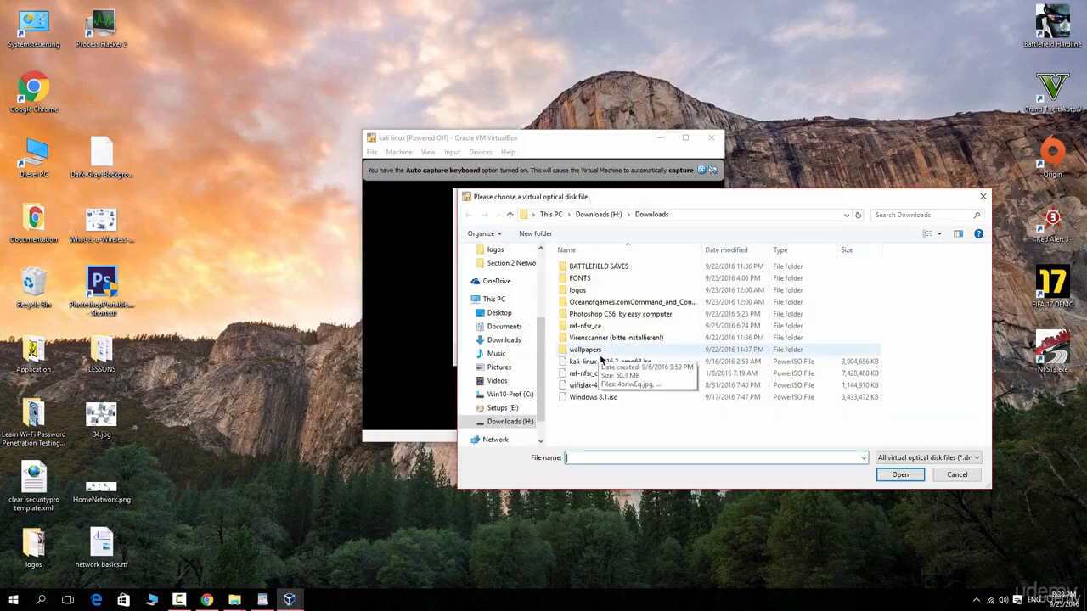
{"action": "double_click", "coordinate": [594, 361]}
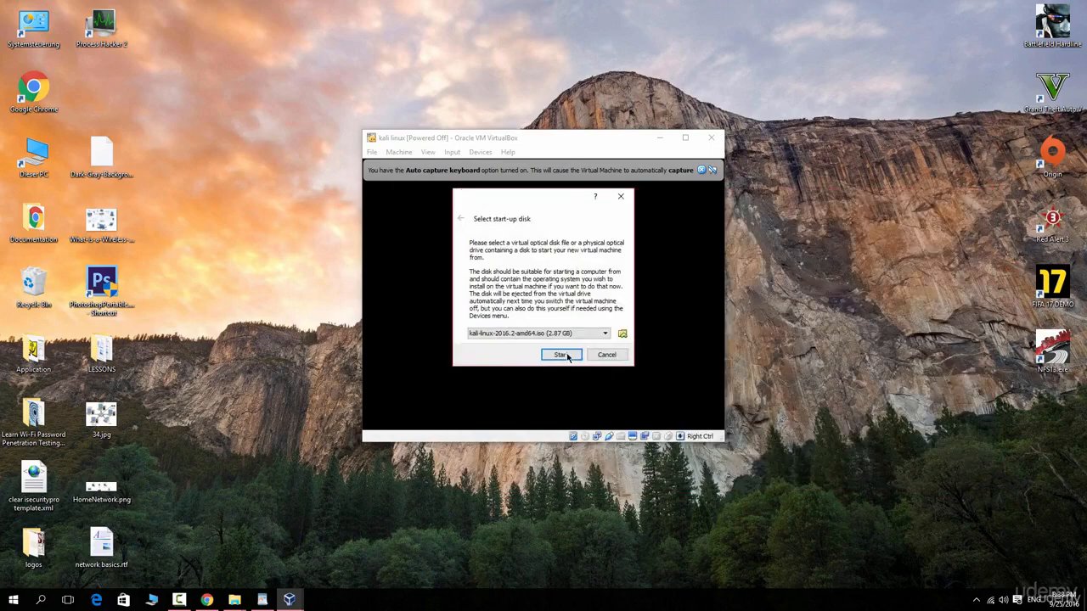
{"action": "left_click", "coordinate": [563, 356]}
{"action": "left_click", "coordinate": [701, 171]}
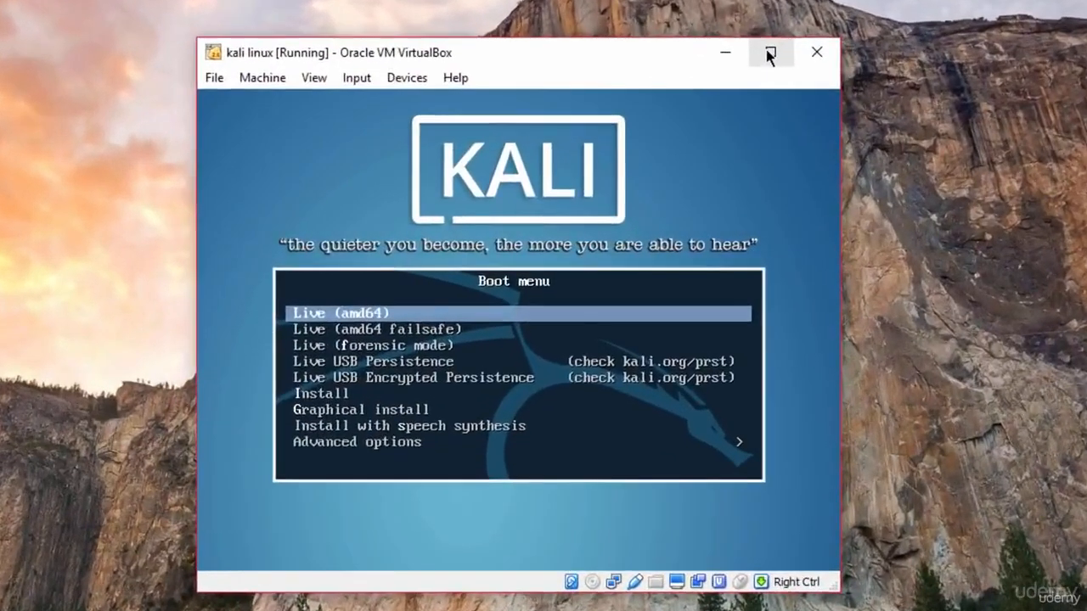
Step: Maximize the virtual machine window and launch Graphical install from the Kali boot menu
{"action": "left_click", "coordinate": [745, 80]}
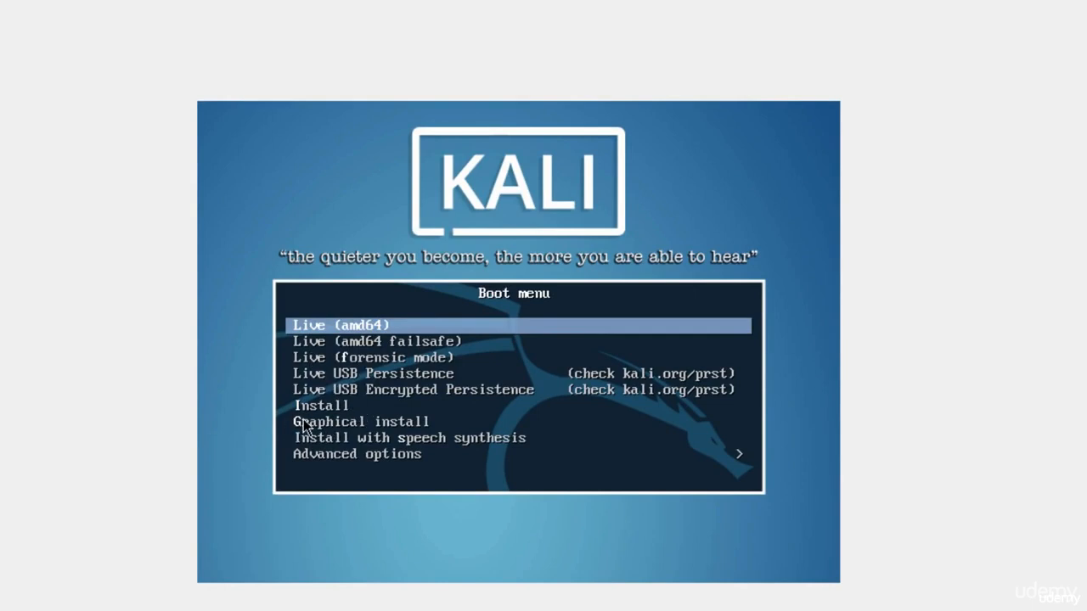
{"action": "key", "text": "Down"}
{"action": "key", "text": "Down"}
{"action": "key", "text": "Down"}
{"action": "key", "text": "Down"}
{"action": "key", "text": "Down"}
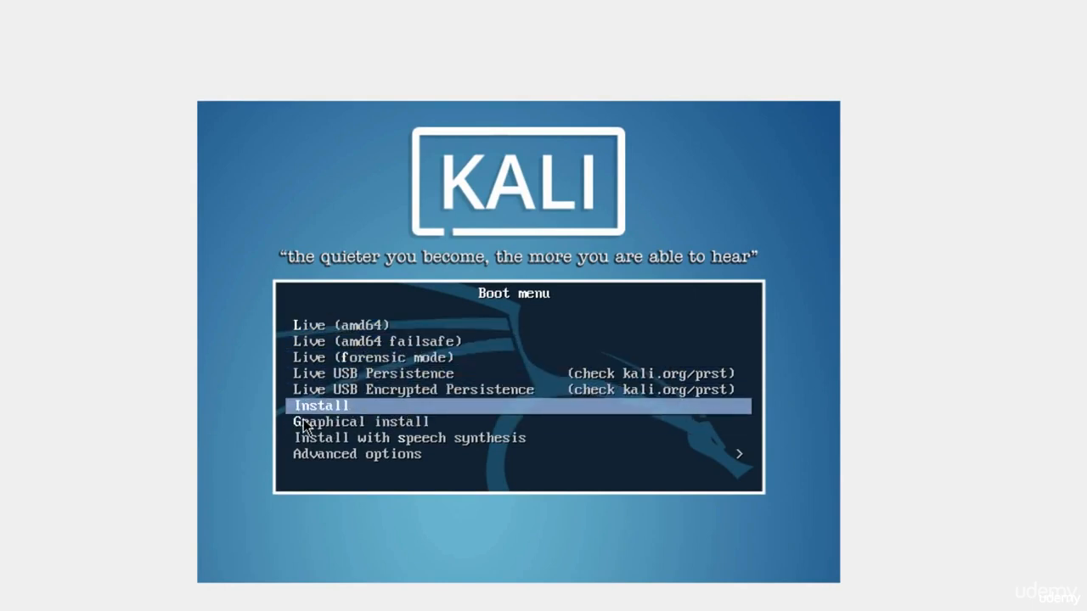
{"action": "key", "text": "Down"}
{"action": "key", "text": "Up"}
{"action": "key", "text": "Down"}
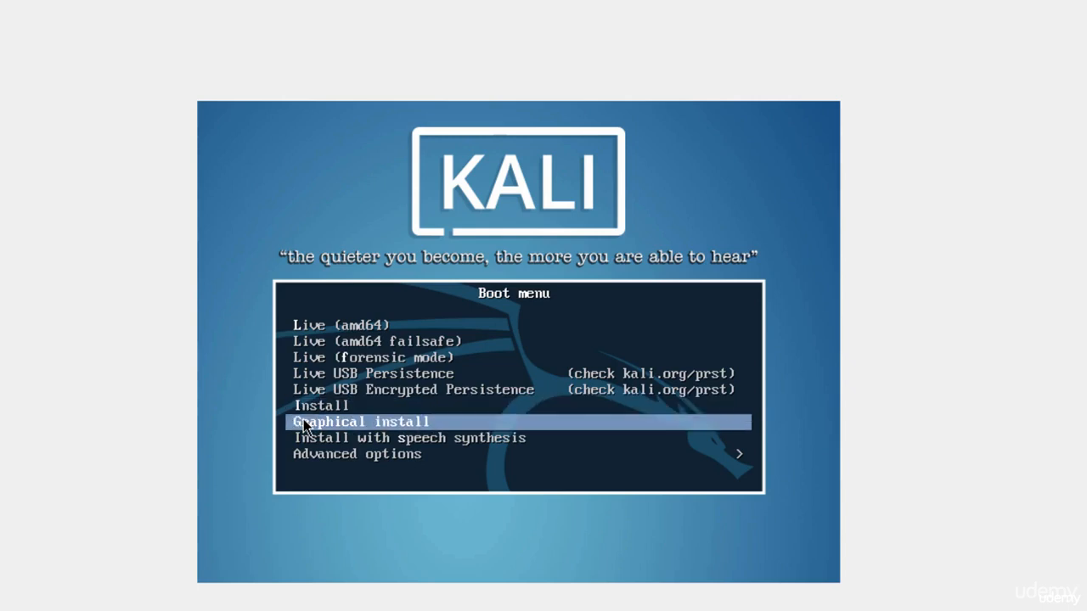
{"action": "key", "text": "Return"}
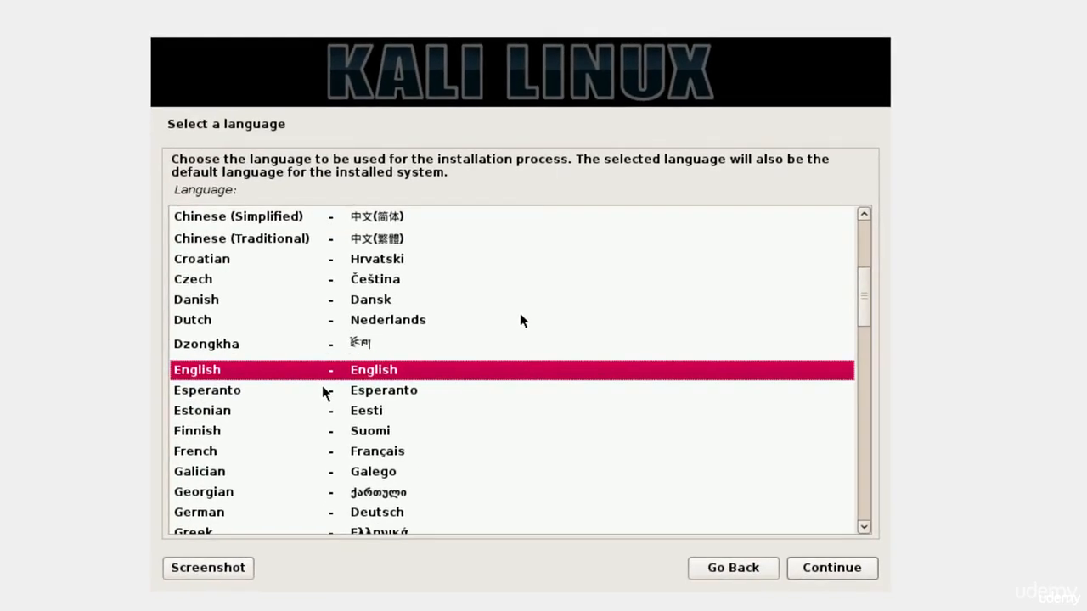
Step: Accept English as the installation language, the default location and the American English keymap
{"action": "left_click", "coordinate": [821, 580]}
{"action": "left_click", "coordinate": [810, 570]}
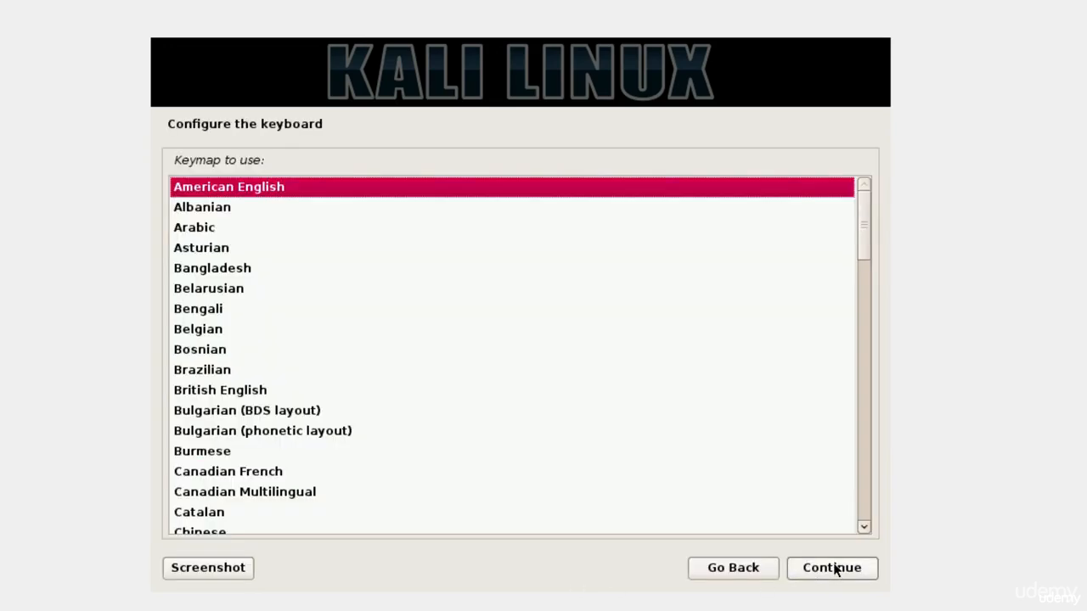
{"action": "left_click", "coordinate": [832, 568]}
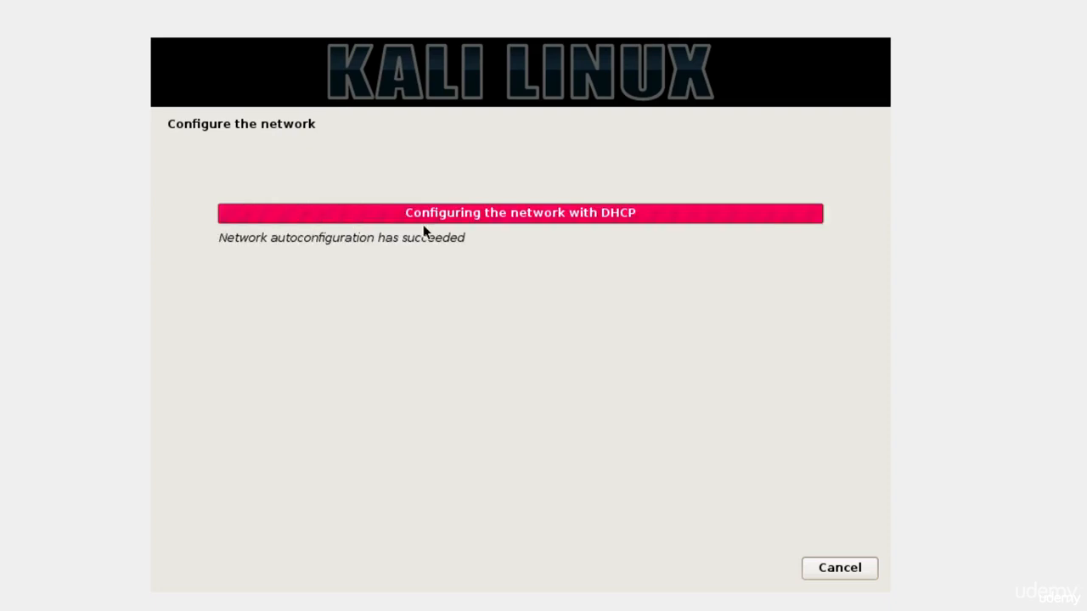
Step: Keep kali as the system's hostname and leave the domain name empty
{"action": "left_click_drag", "start_coordinate": [245, 257], "coordinate": [211, 255]}
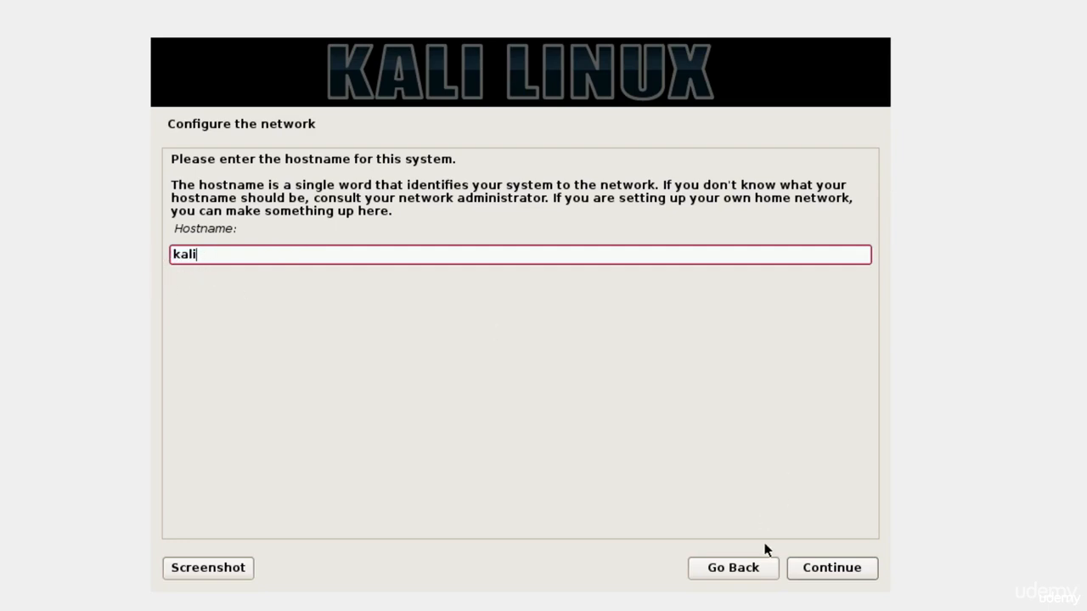
{"action": "left_click", "coordinate": [821, 575]}
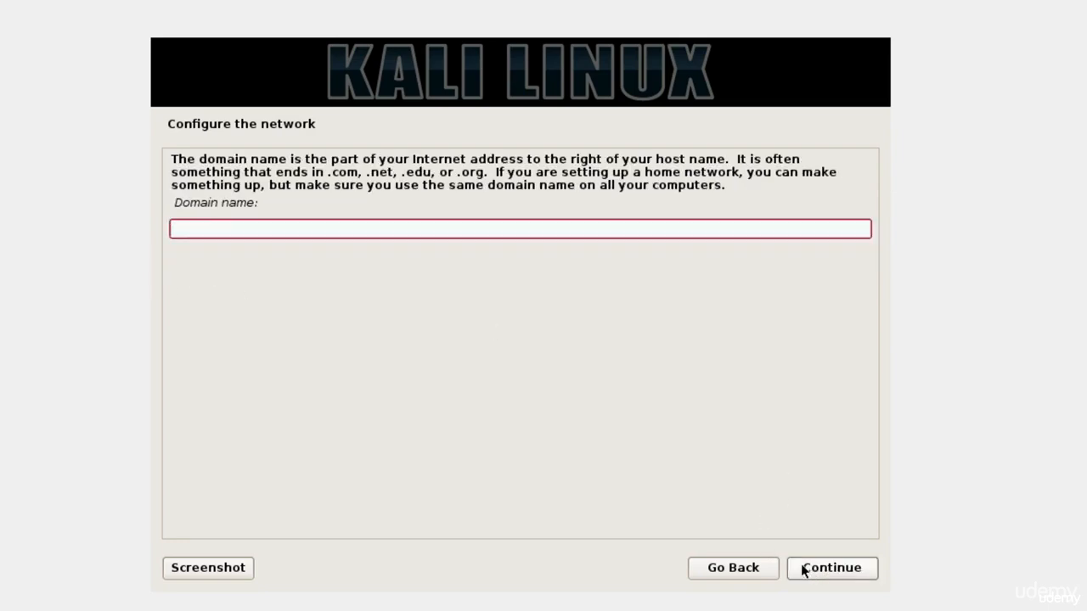
{"action": "left_click", "coordinate": [839, 585]}
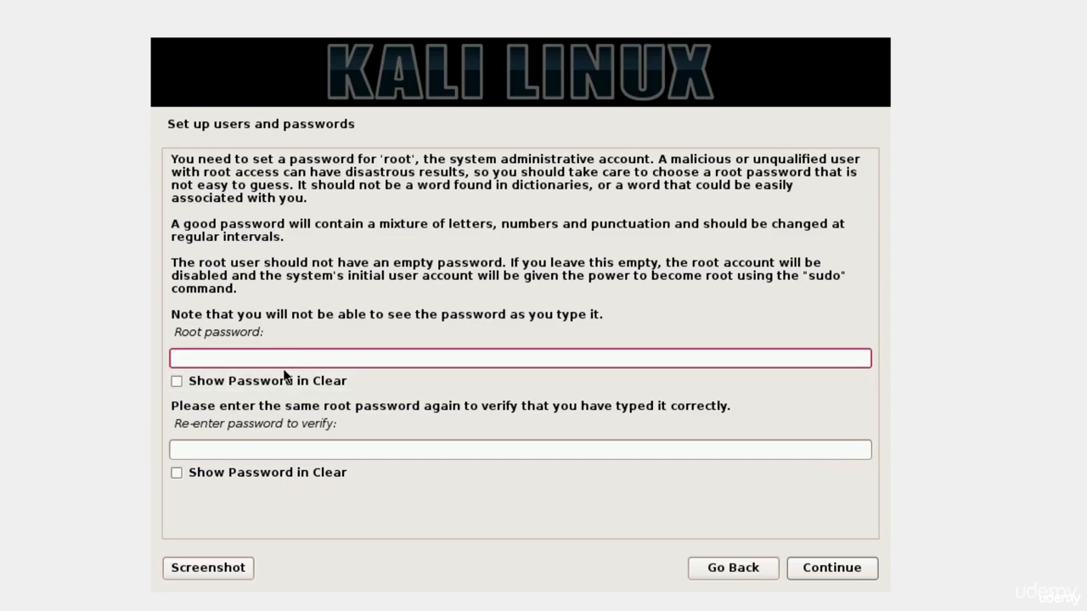
Step: Enter the root account password, show it in clear, and re-enter it in the verification field
{"action": "left_click_drag", "start_coordinate": [175, 332], "coordinate": [236, 333]}
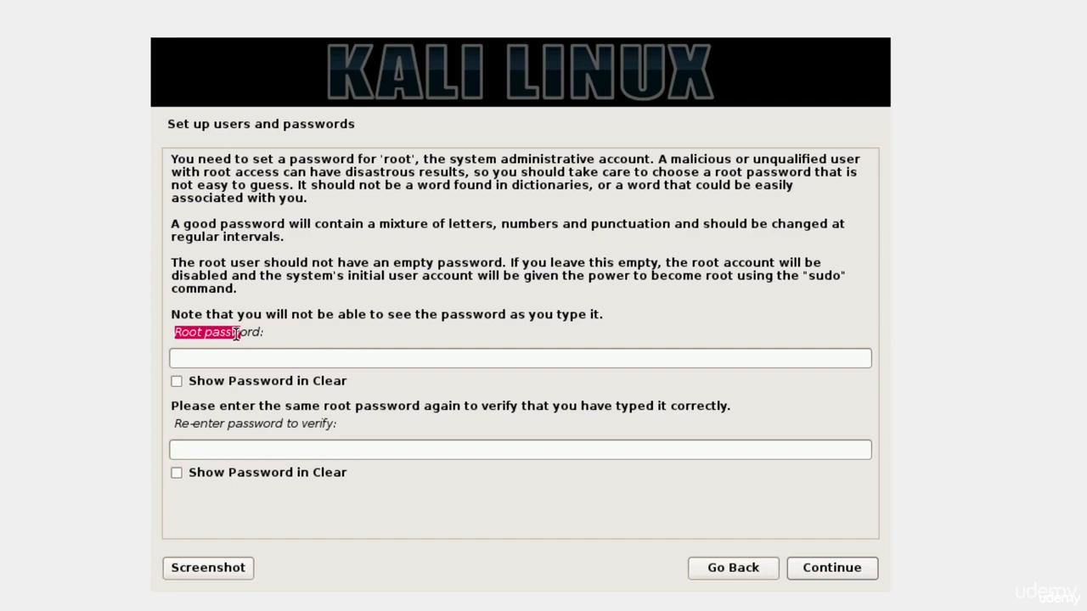
{"action": "left_click", "coordinate": [247, 357]}
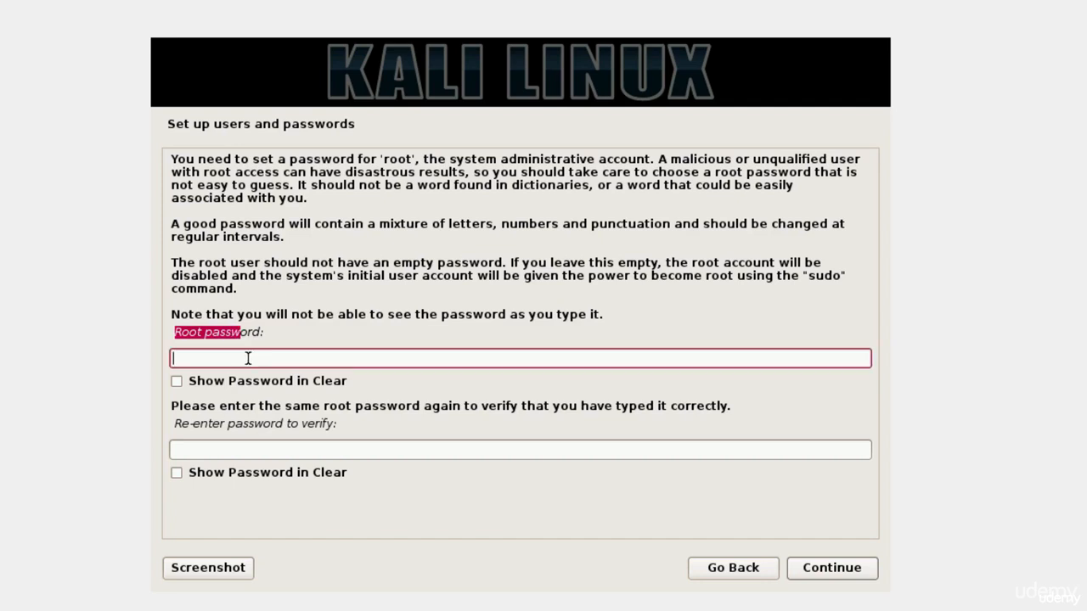
{"action": "type", "text": "toor"}
{"action": "left_click", "coordinate": [211, 379]}
{"action": "key", "text": "shift+Tab"}
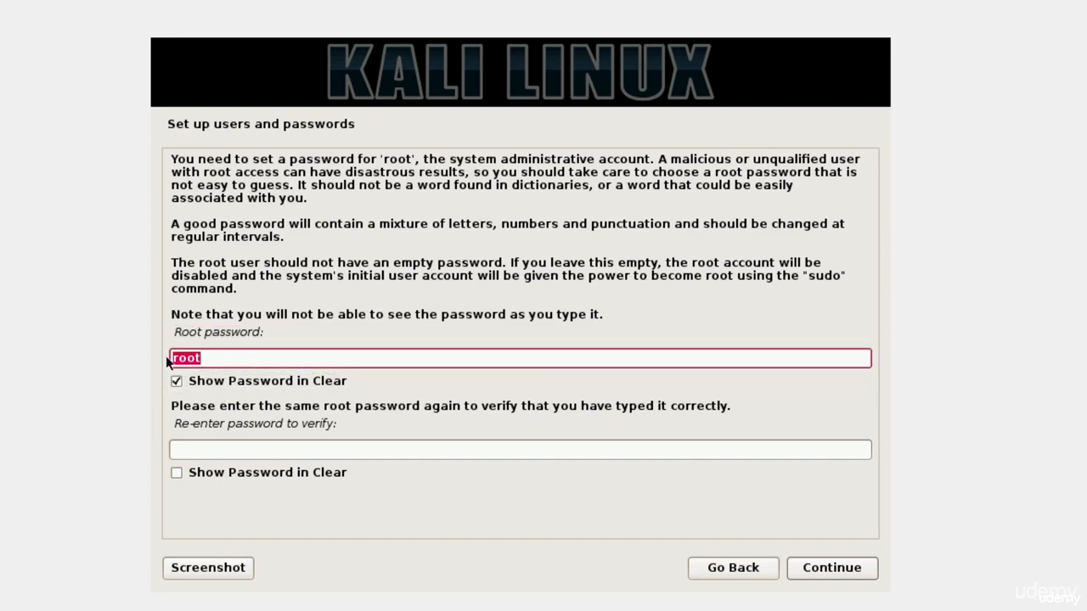
{"action": "left_click", "coordinate": [232, 447]}
{"action": "type", "text": "root"}
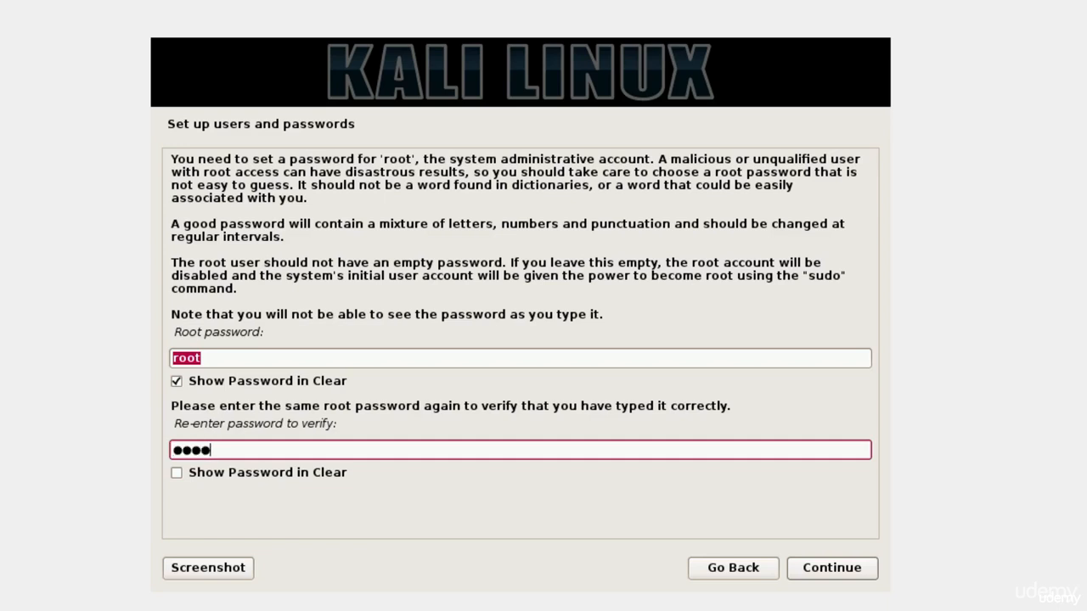
{"action": "left_click", "coordinate": [845, 567]}
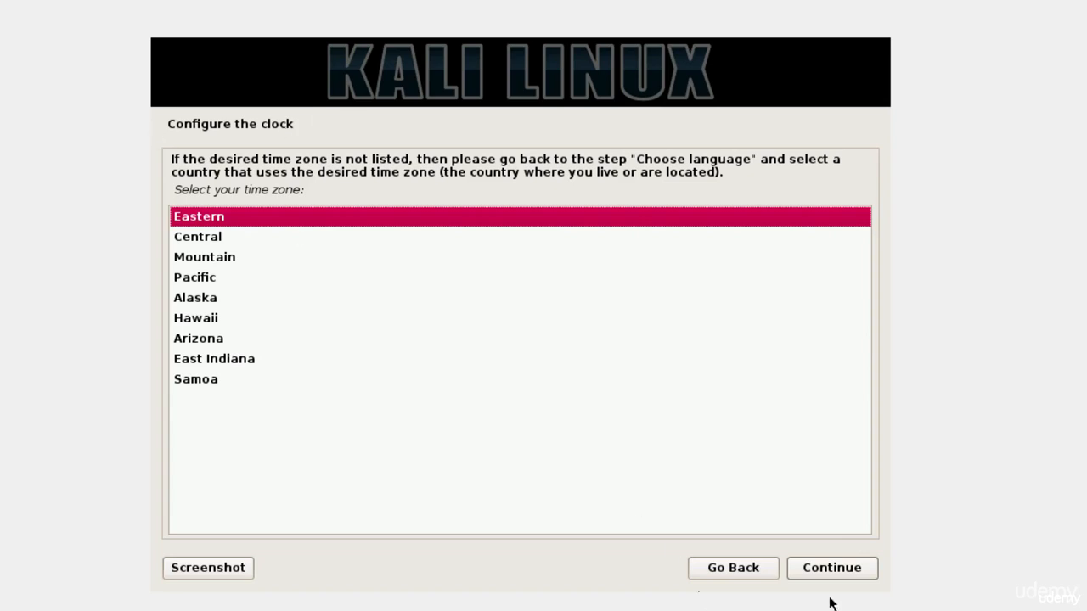
Step: Keep Eastern as the time zone and choose Guided - use entire disk as the partitioning method
{"action": "left_click", "coordinate": [831, 568]}
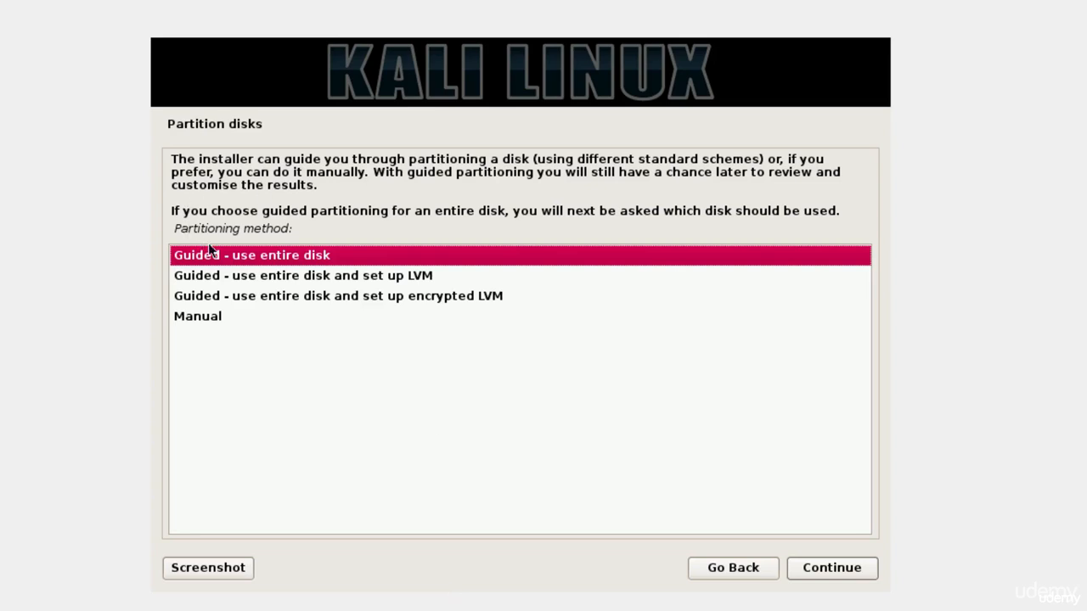
{"action": "left_click", "coordinate": [217, 277]}
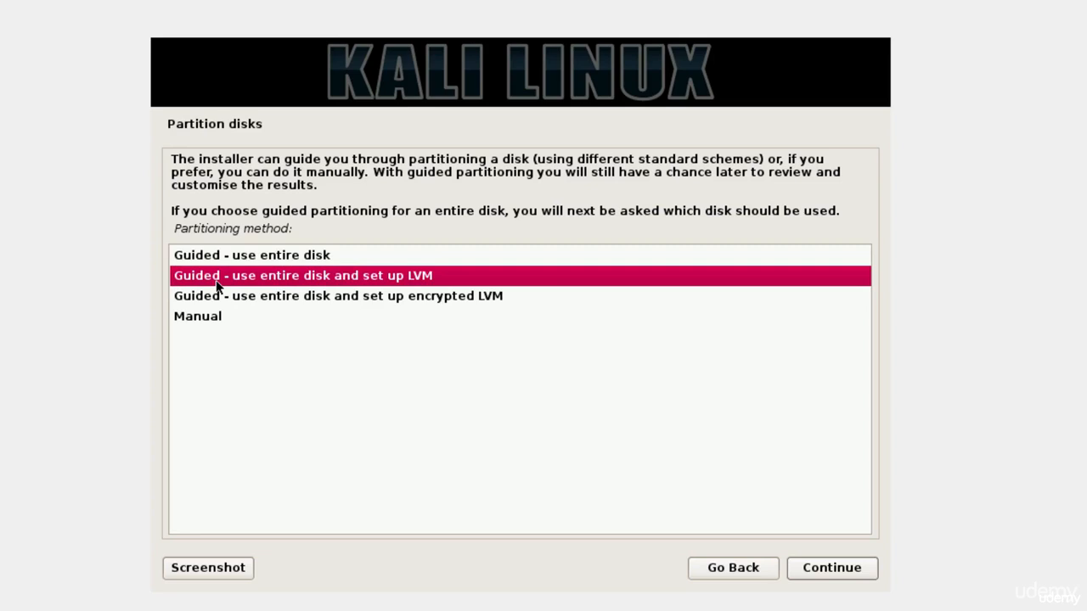
{"action": "left_click", "coordinate": [292, 297]}
{"action": "left_click", "coordinate": [278, 260]}
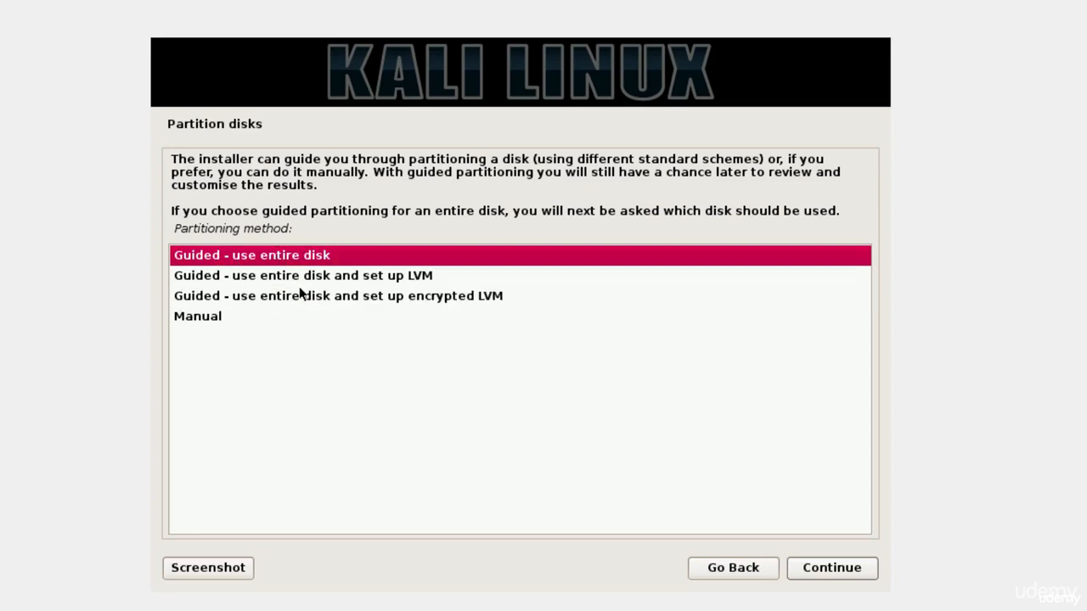
{"action": "left_click", "coordinate": [827, 567]}
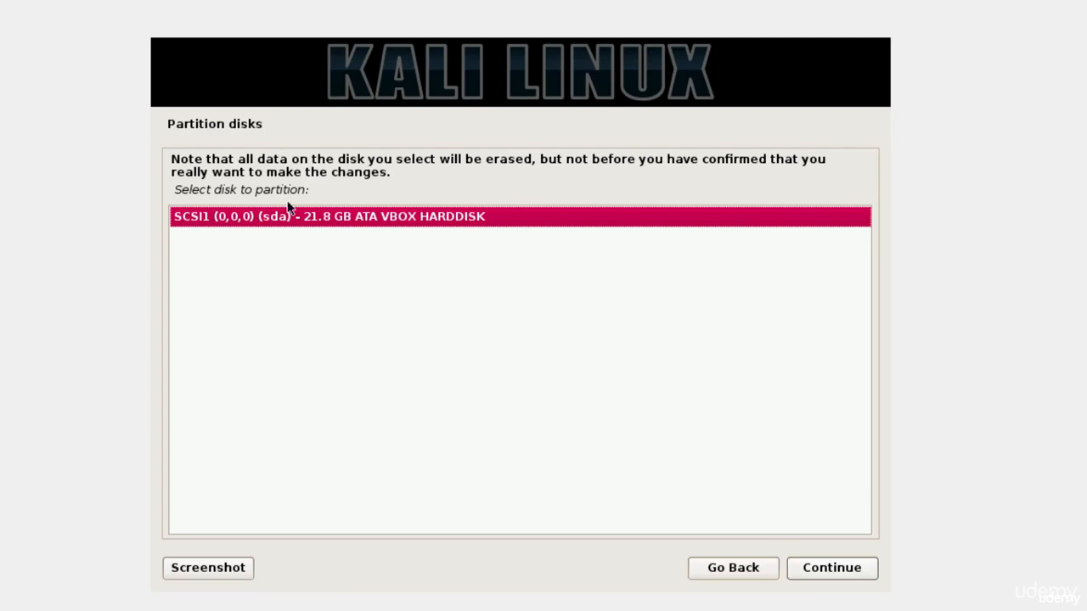
Step: Partition the VBOX HARDDISK (sda) with all files in one partition and write the changes to disk
{"action": "left_click", "coordinate": [824, 568]}
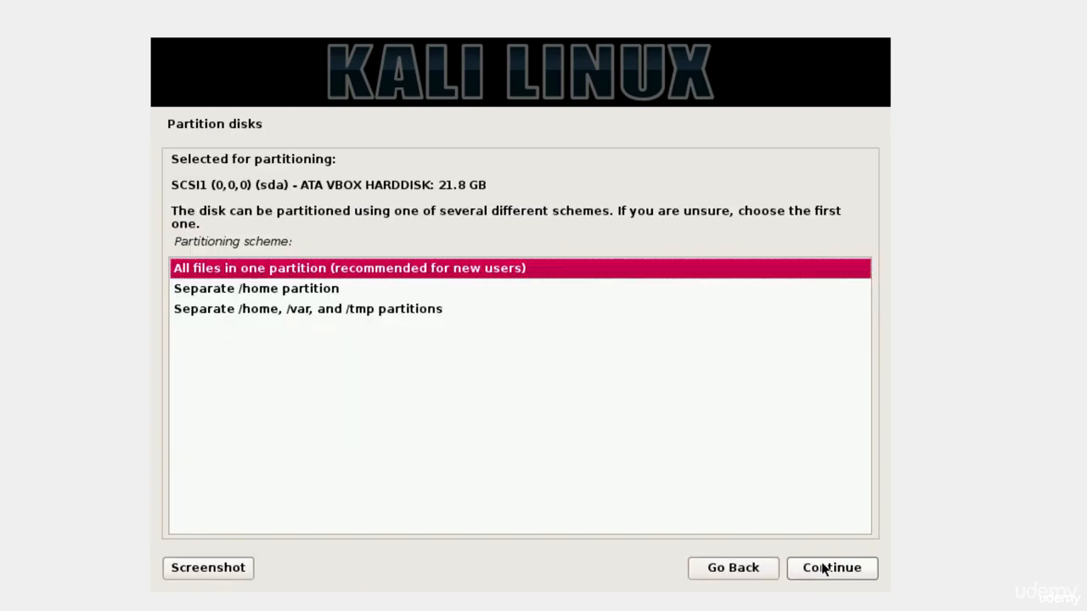
{"action": "left_click", "coordinate": [844, 576]}
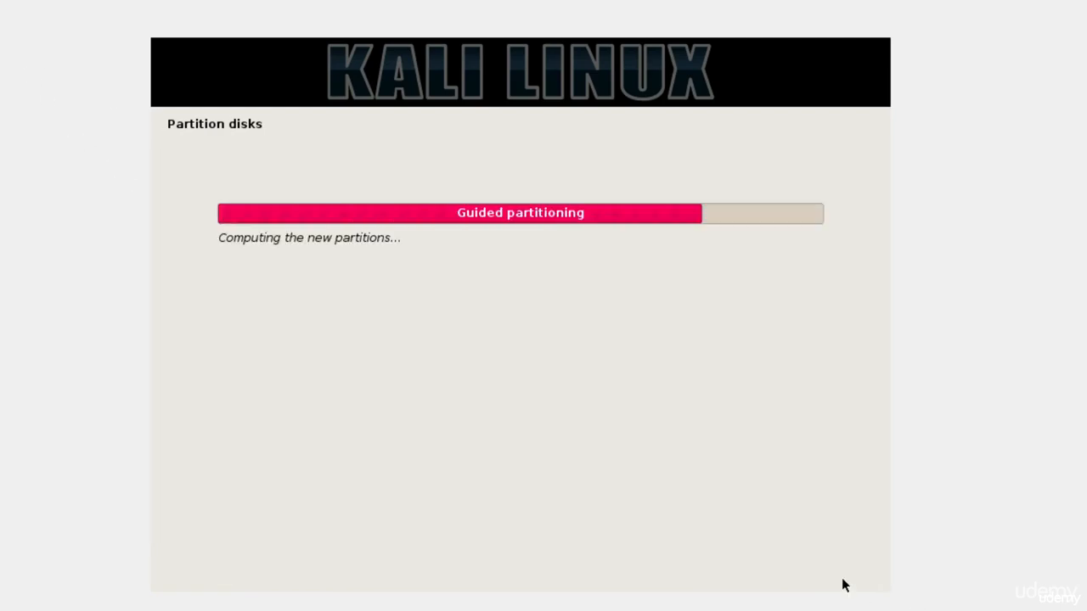
{"action": "left_click", "coordinate": [831, 569]}
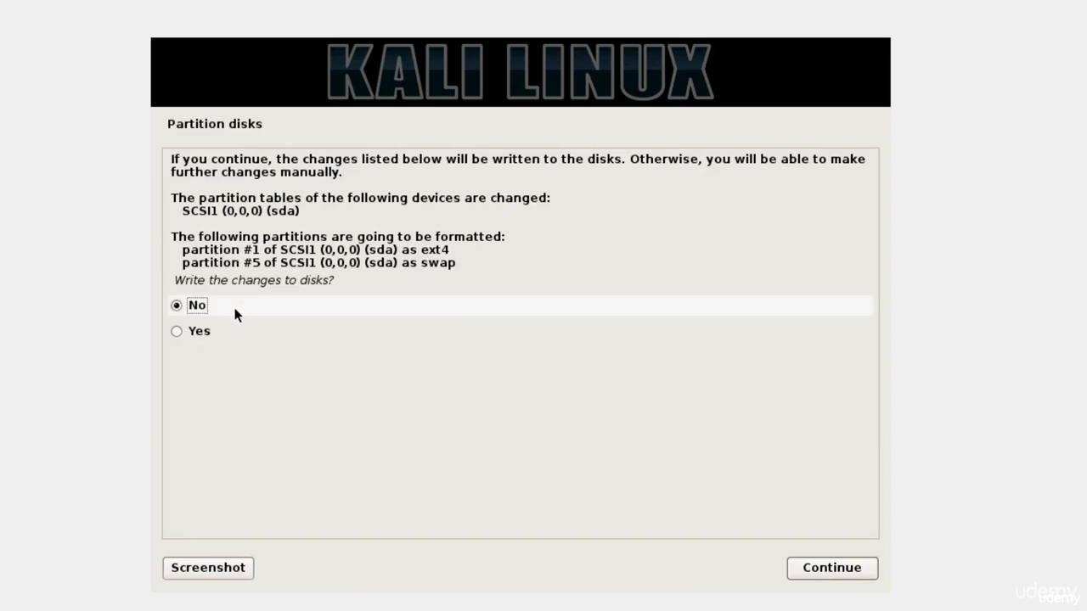
{"action": "left_click", "coordinate": [208, 332]}
{"action": "left_click", "coordinate": [831, 574]}
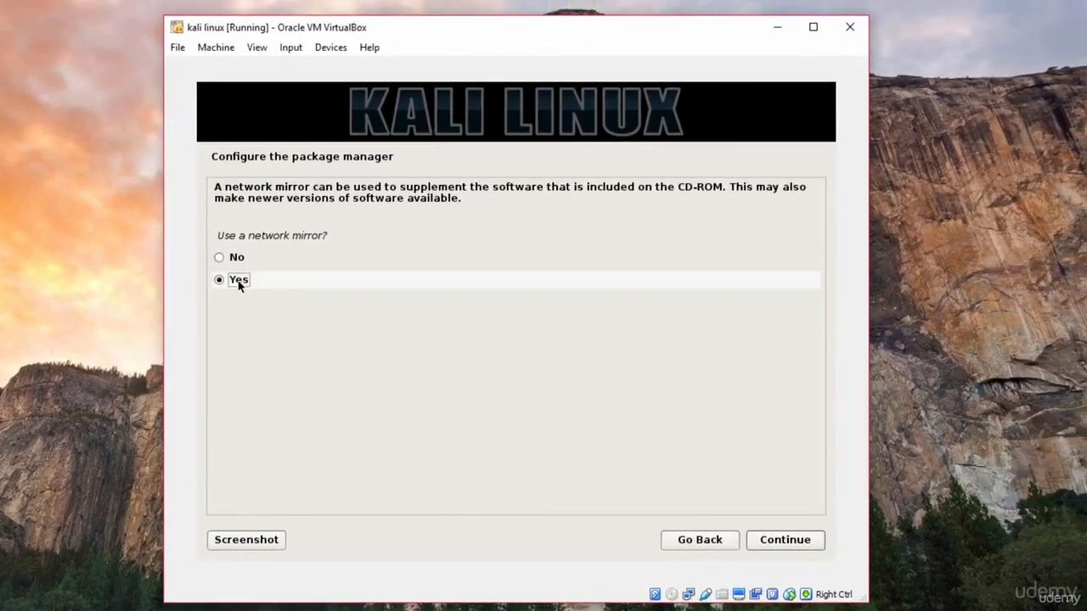
Step: Configure the package manager to use a network mirror, leaving the HTTP proxy information blank
{"action": "left_click", "coordinate": [784, 542]}
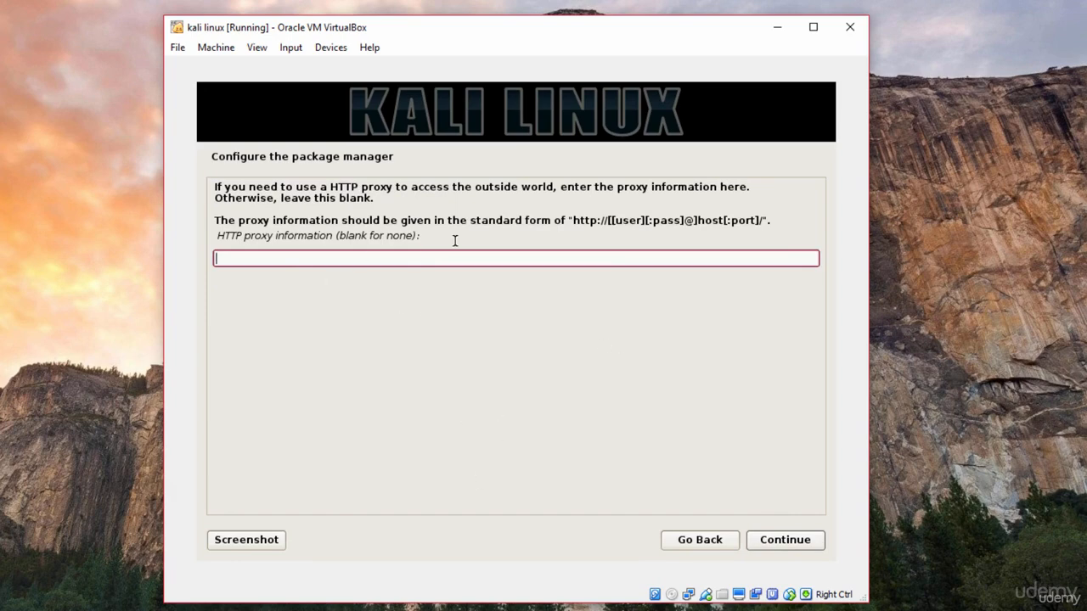
{"action": "left_click", "coordinate": [786, 545]}
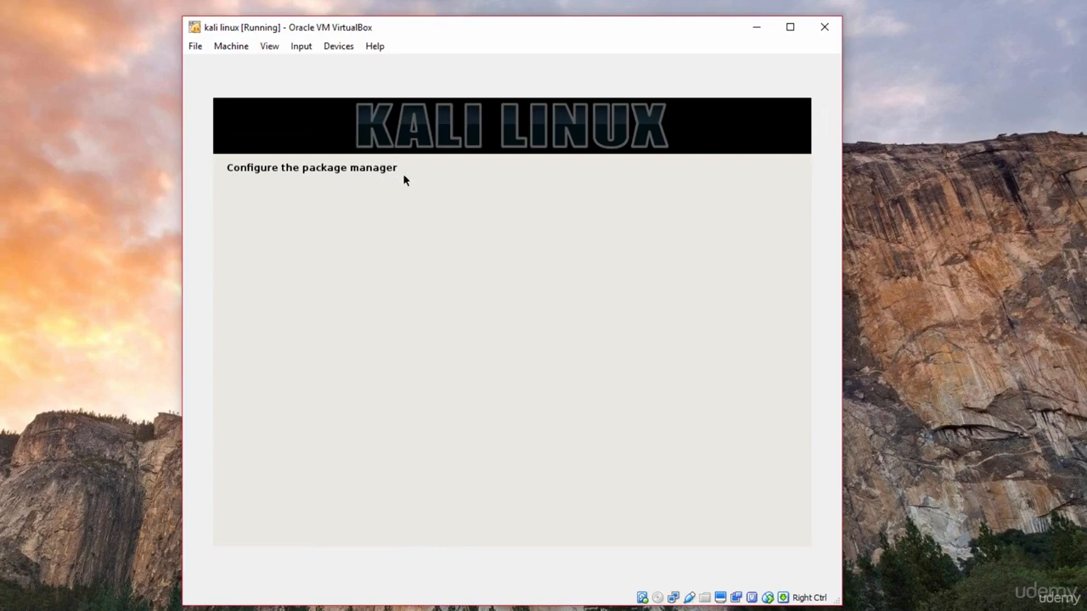
{"action": "left_click_drag", "start_coordinate": [840, 206], "coordinate": [832, 209]}
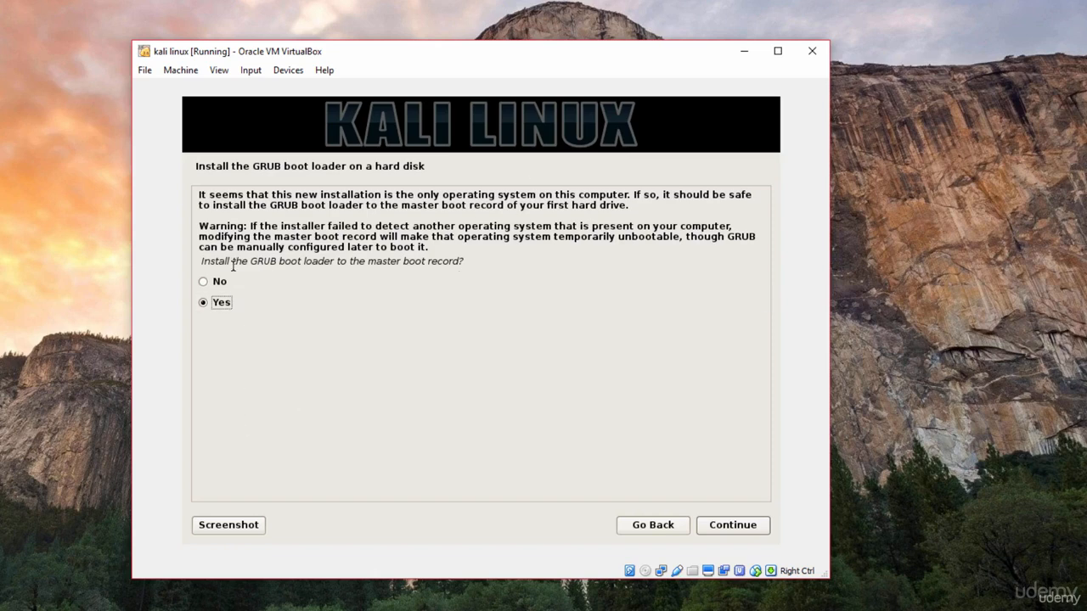
Step: Install the GRUB boot loader to the master boot record, with /dev/sda as its device
{"action": "left_click_drag", "start_coordinate": [201, 261], "coordinate": [242, 265]}
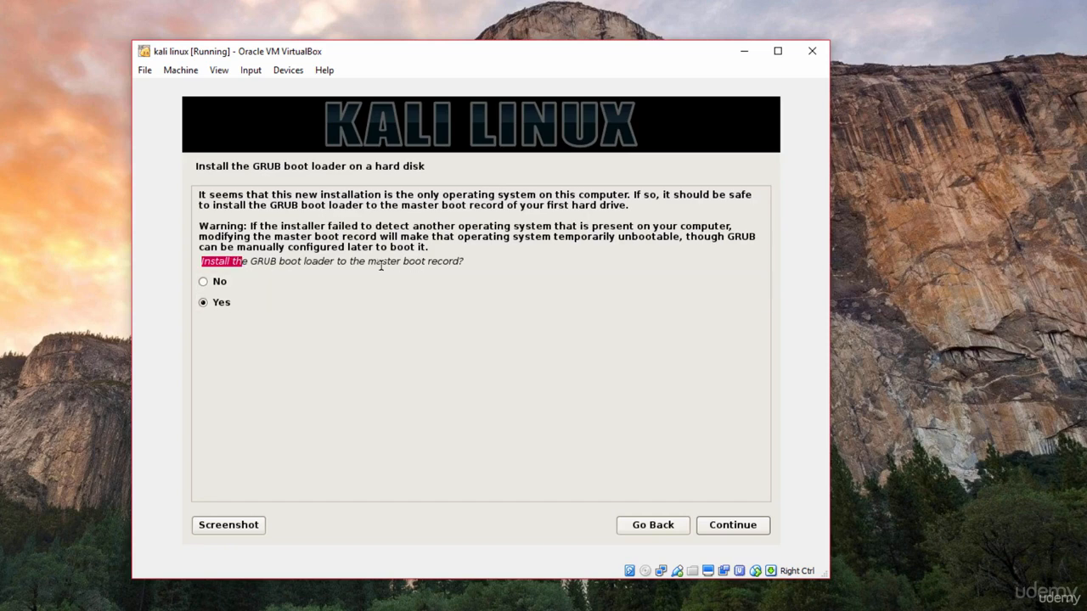
{"action": "left_click", "coordinate": [223, 303]}
{"action": "key", "text": "Return"}
{"action": "left_click", "coordinate": [242, 268]}
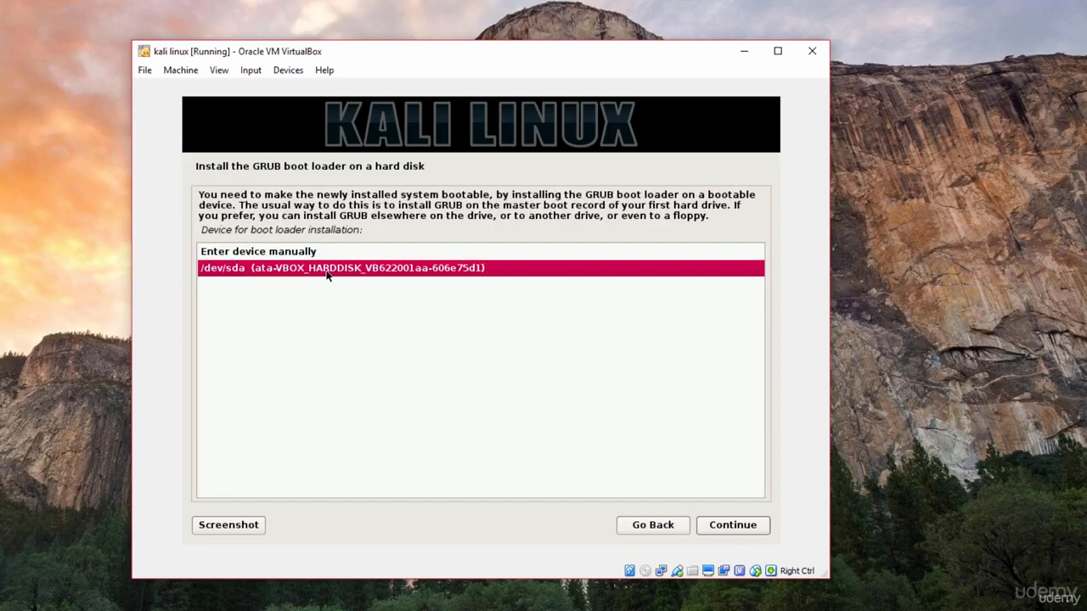
{"action": "left_click", "coordinate": [762, 527]}
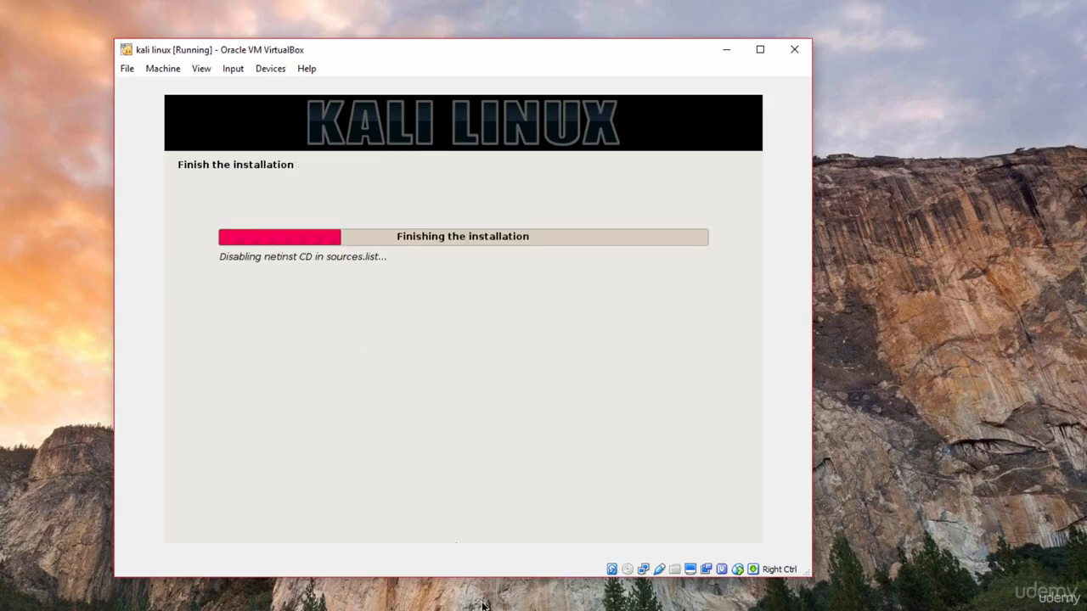
Step: Finish the installation so the system reboots, and maximize the virtual machine window
{"action": "left_click_drag", "start_coordinate": [485, 579], "coordinate": [486, 604]}
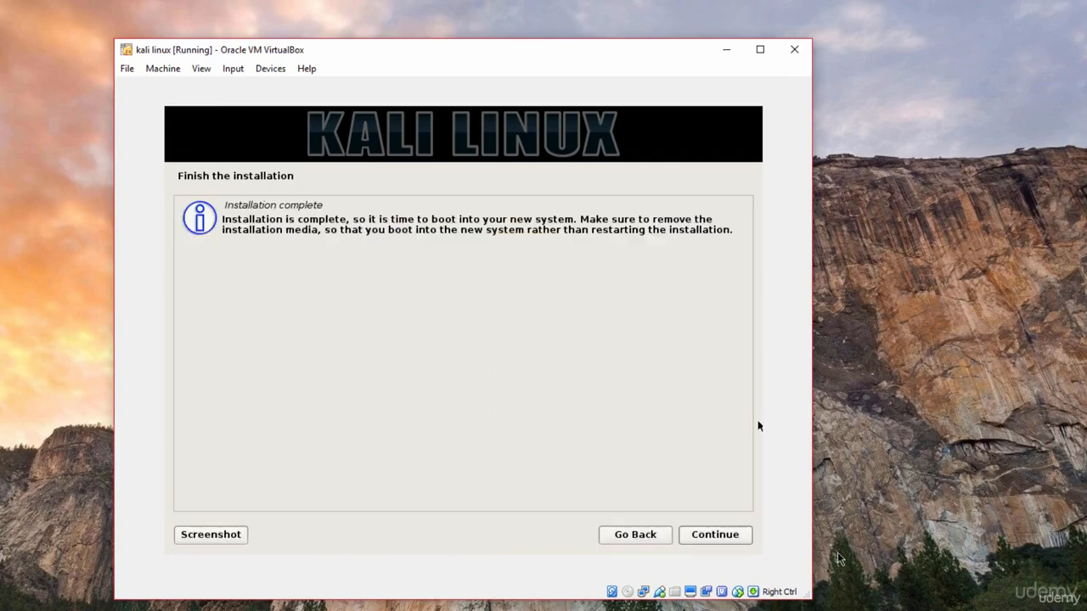
{"action": "left_click", "coordinate": [723, 538]}
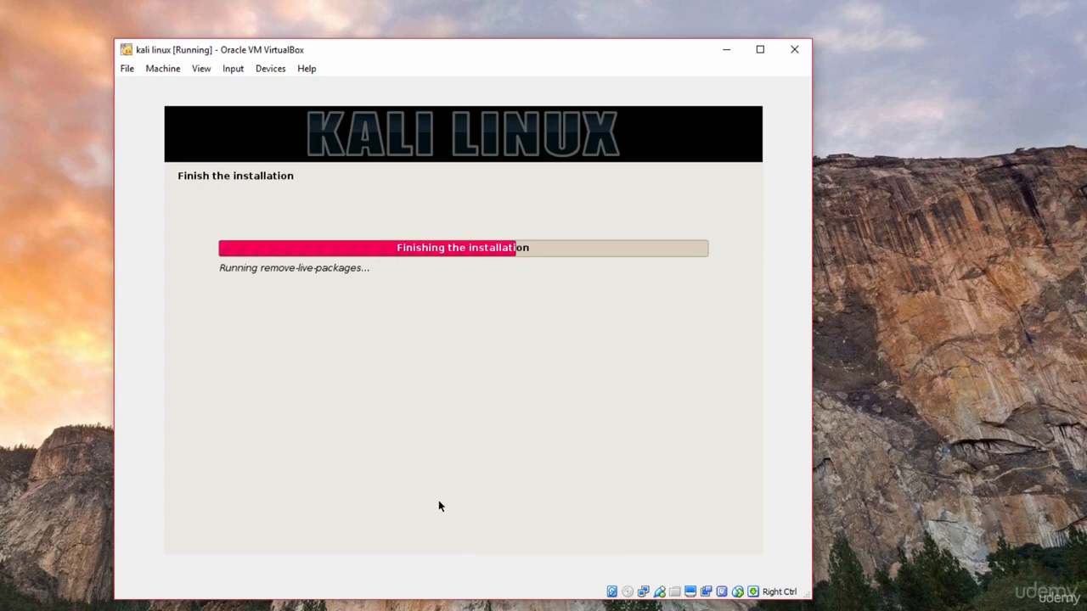
{"action": "left_click_drag", "start_coordinate": [633, 58], "coordinate": [688, 88]}
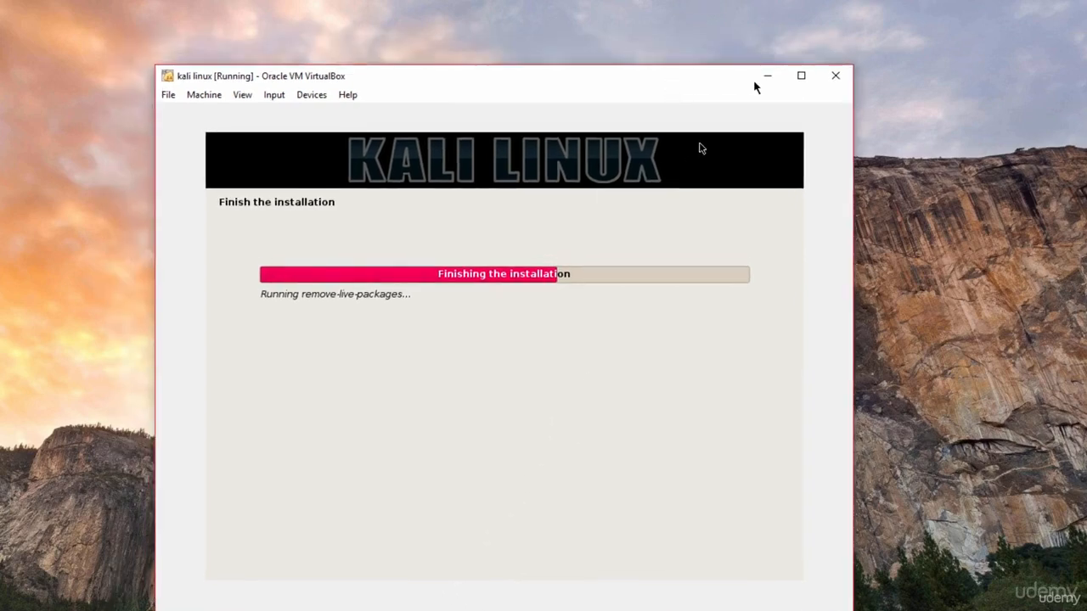
{"action": "left_click", "coordinate": [800, 75]}
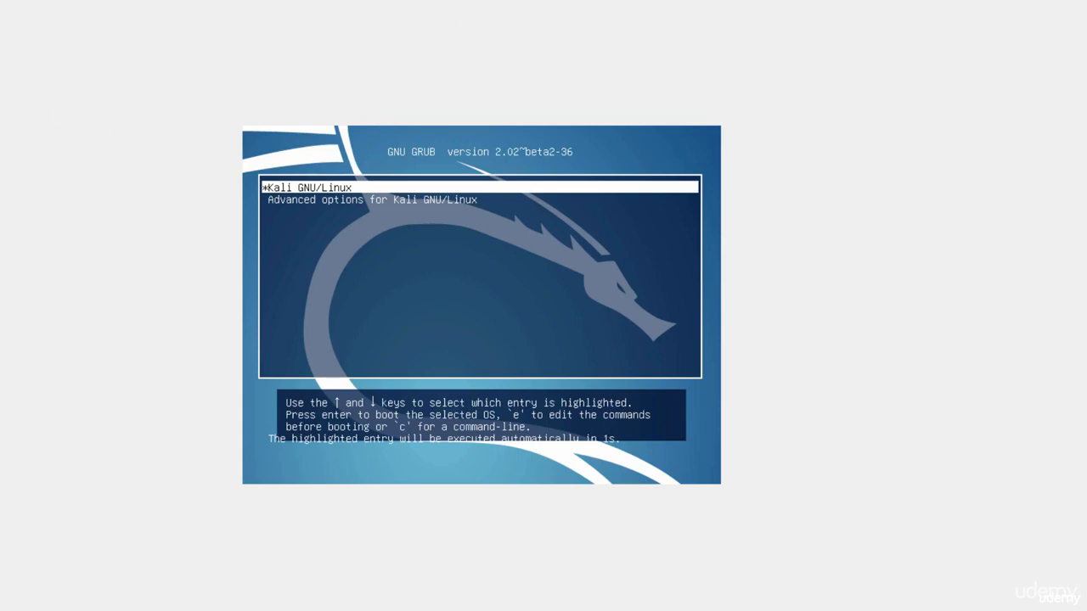
Step: Boot Kali GNU/Linux from the GRUB menu and log in as root with the account password
{"action": "key", "text": "Return"}
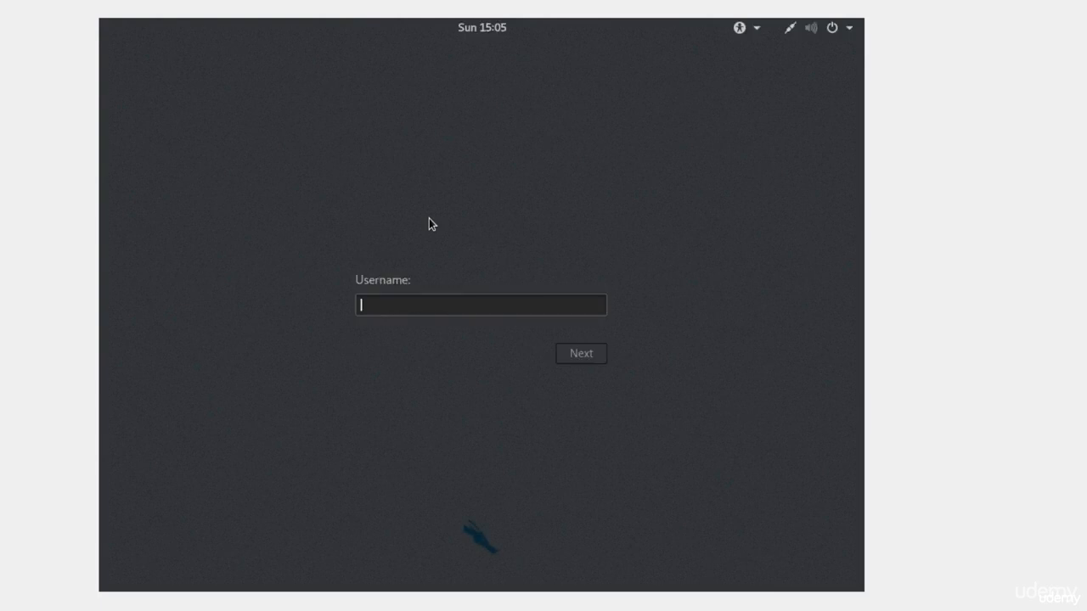
{"action": "type", "text": "root"}
{"action": "key", "text": "Return"}
{"action": "type", "text": "toor"}
{"action": "key", "text": "Return"}
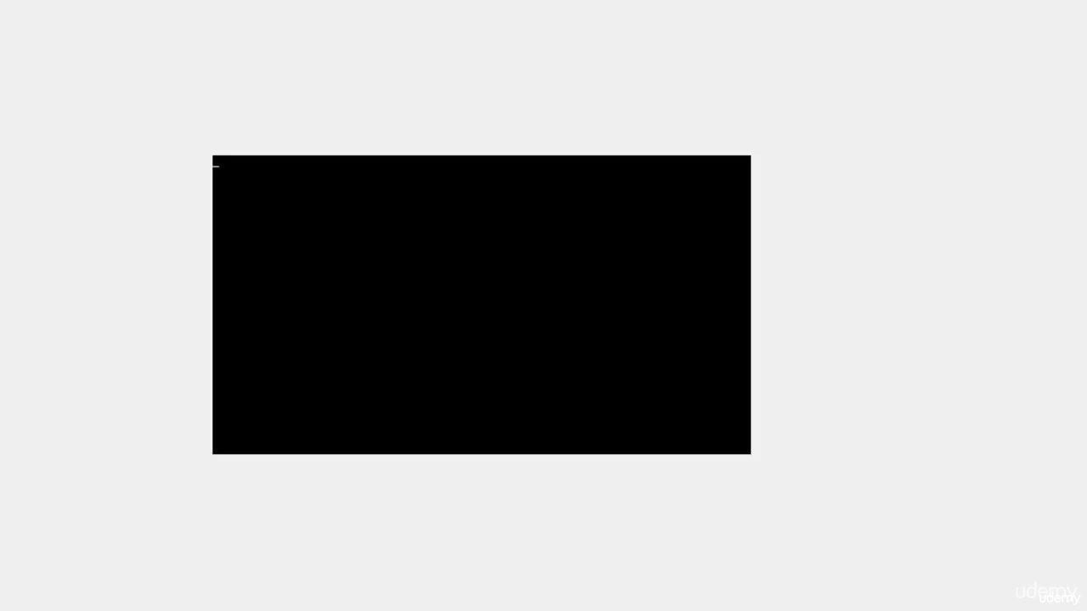